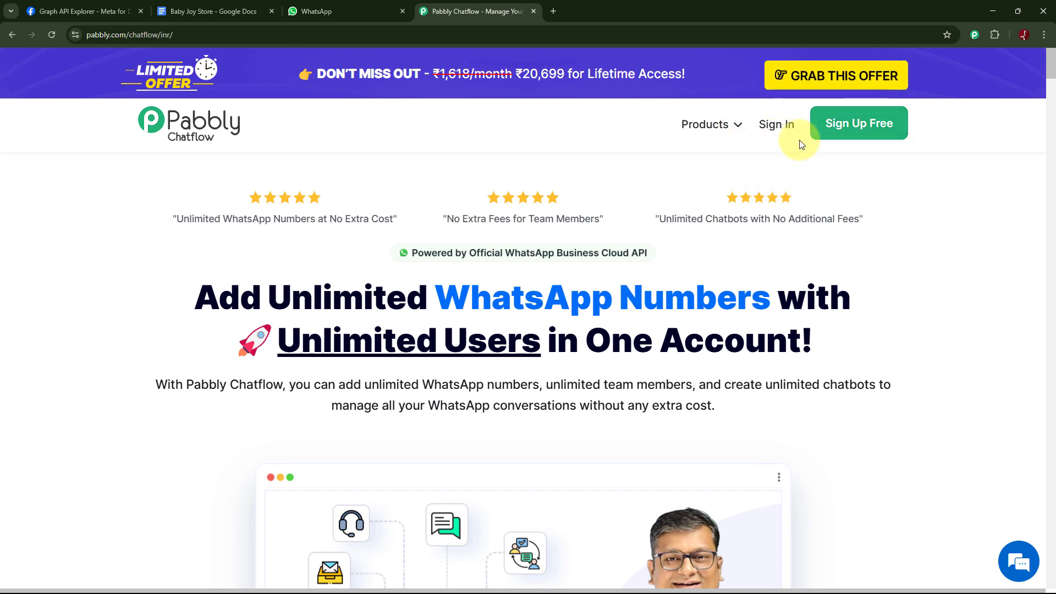
# Sign in to the Pabbly account and open the Pabbly Chatflow app.
pyautogui.click(776, 125)
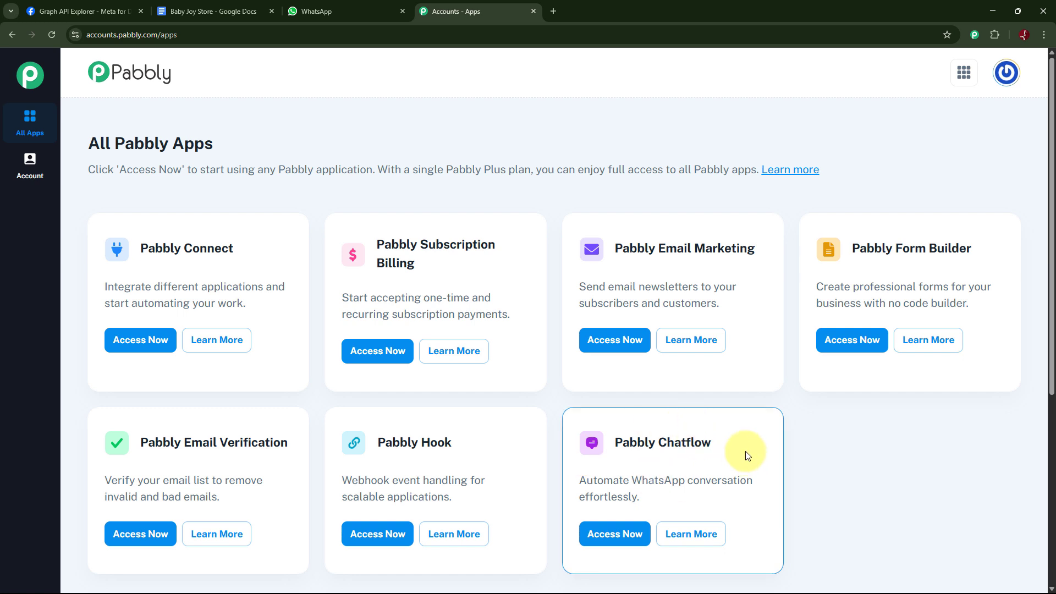
pyautogui.click(616, 537)
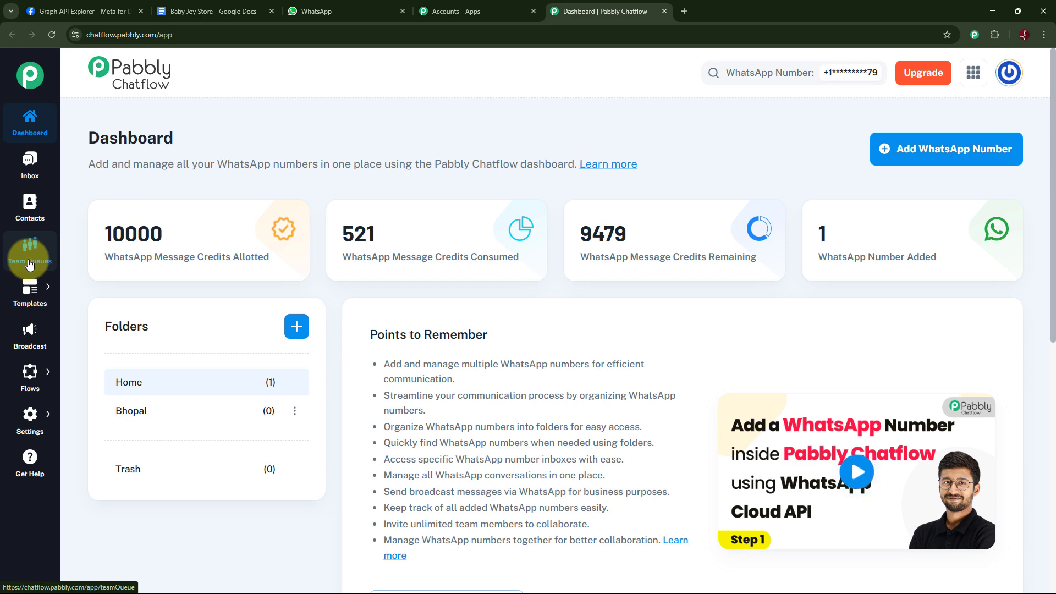
# Open the Broadcast page and review the campaign list and the broadcast counters.
pyautogui.moveTo(33, 289)
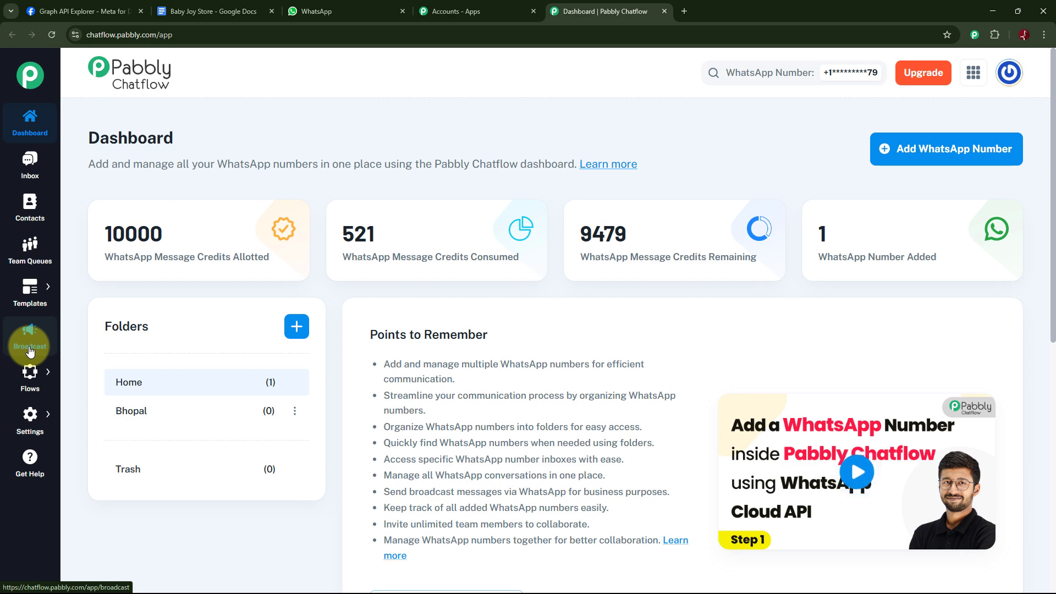
pyautogui.moveTo(32, 377)
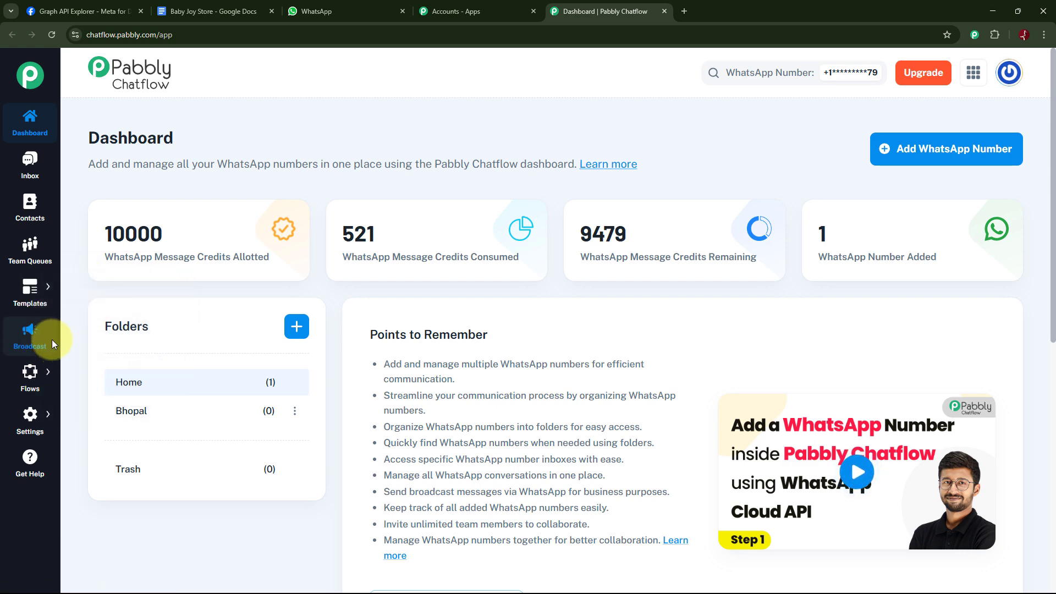
pyautogui.click(36, 345)
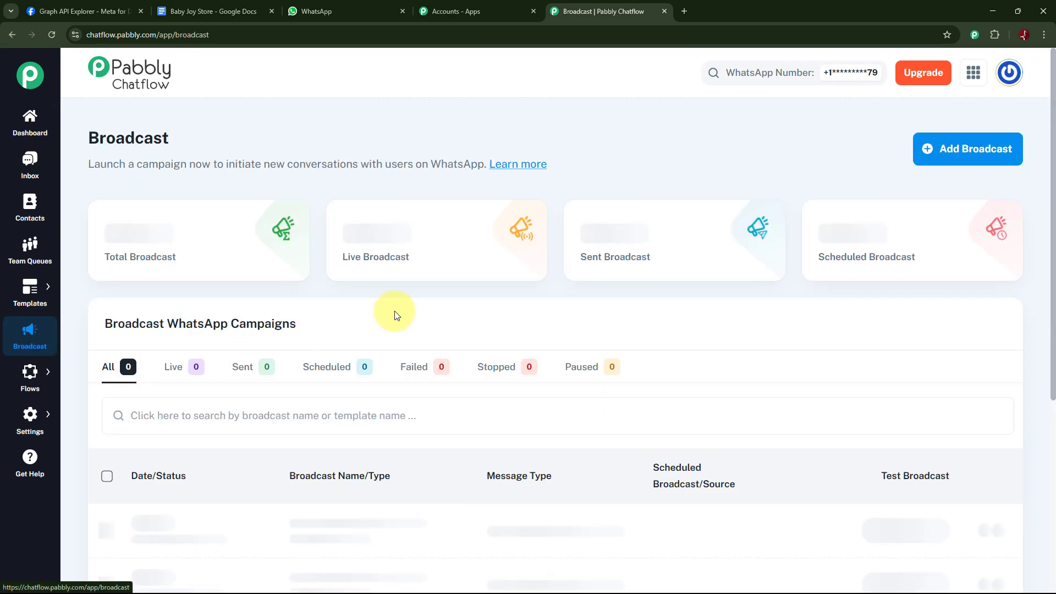
pyautogui.scroll(-3, 699, 323)
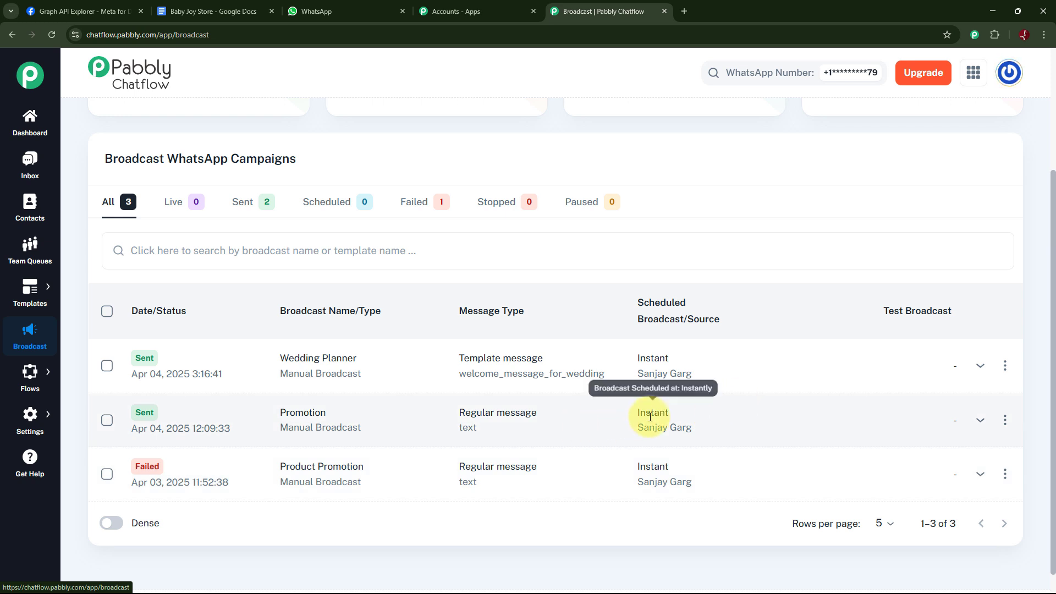
pyautogui.scroll(3, 647, 418)
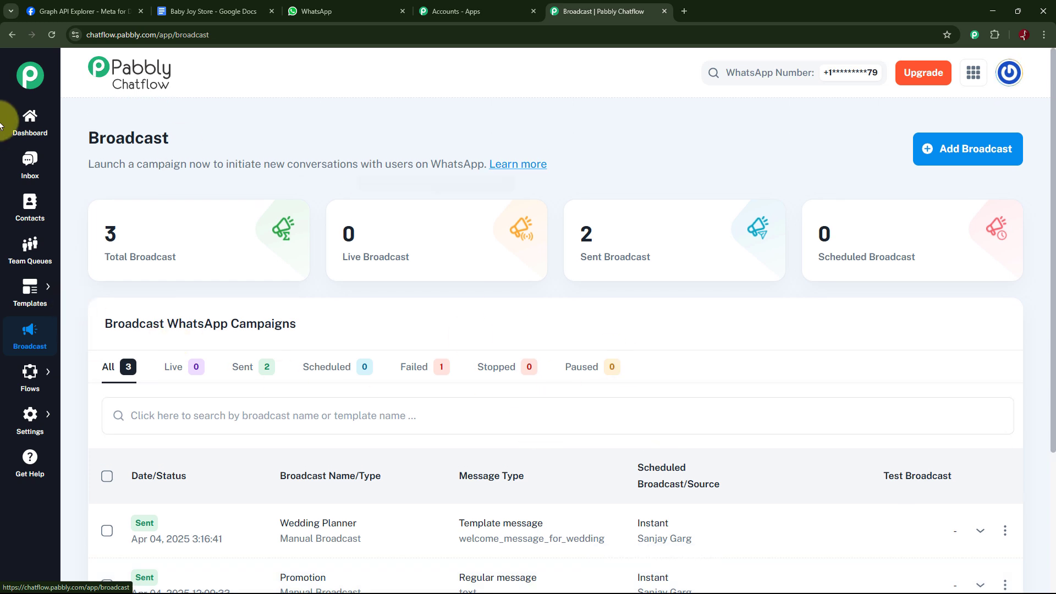
pyautogui.moveTo(359, 249)
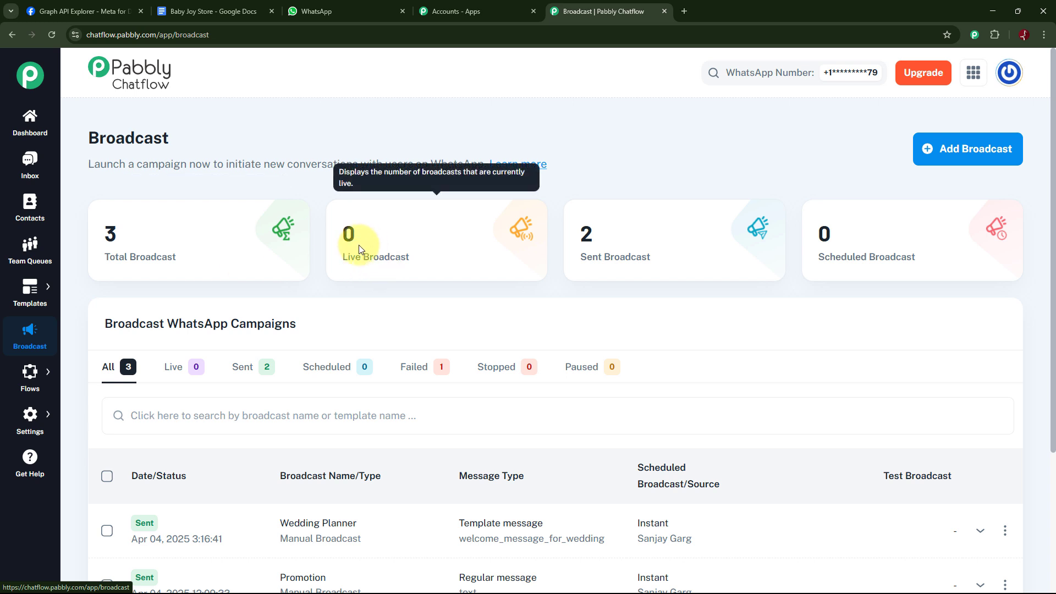
# Send the approved parenting_tip template to the first contact in the inbox.
pyautogui.click(34, 174)
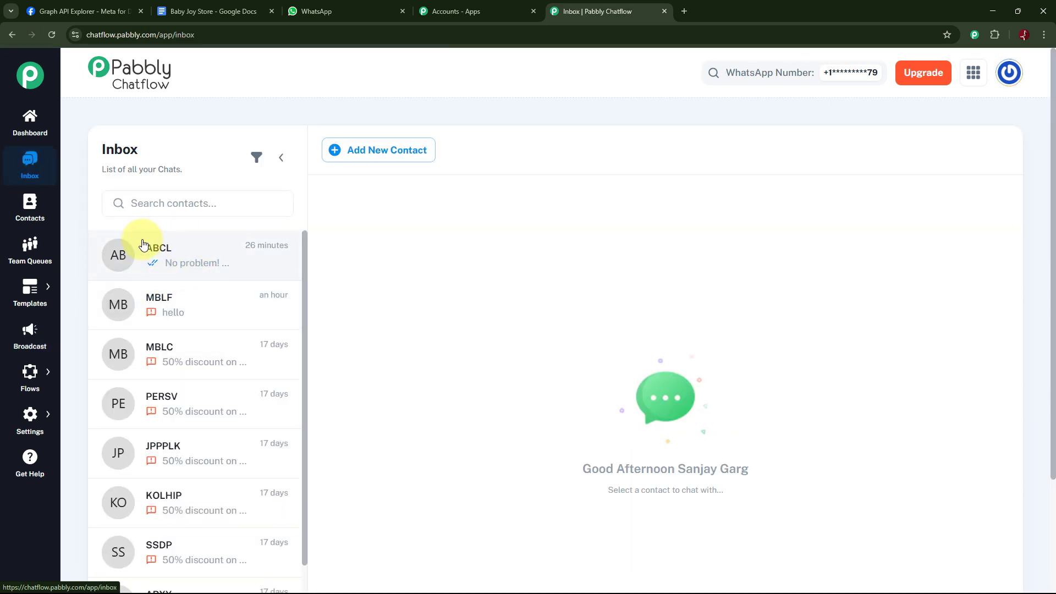
pyautogui.click(169, 253)
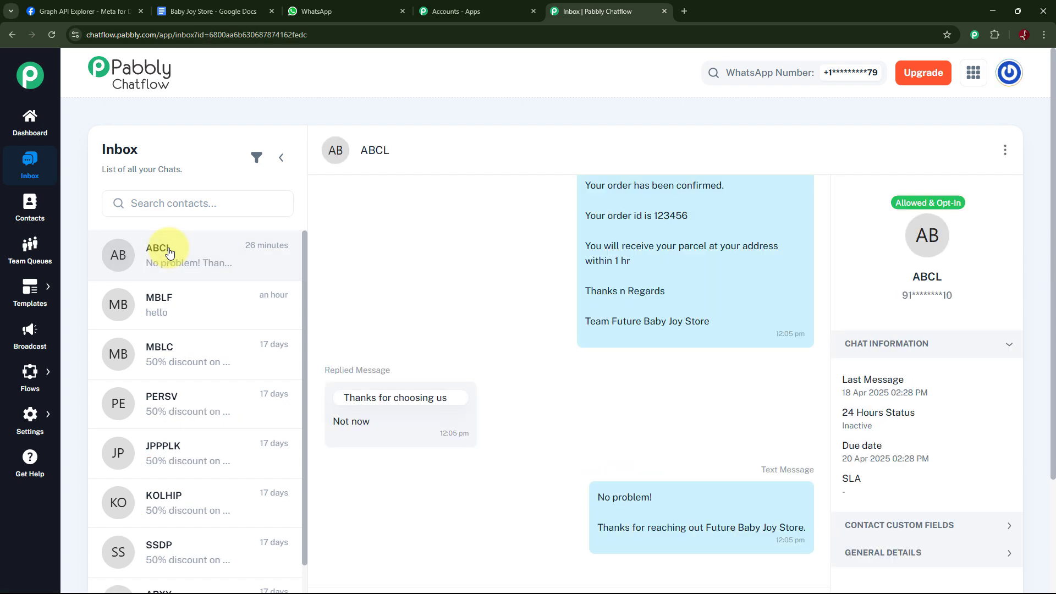
pyautogui.scroll(-3, 677, 319)
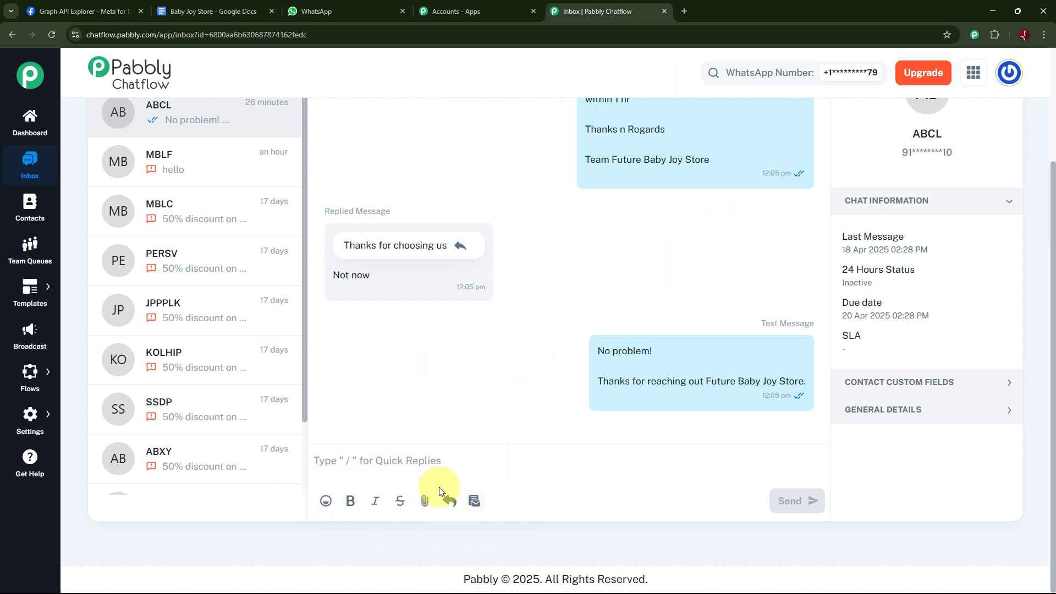
pyautogui.click(472, 501)
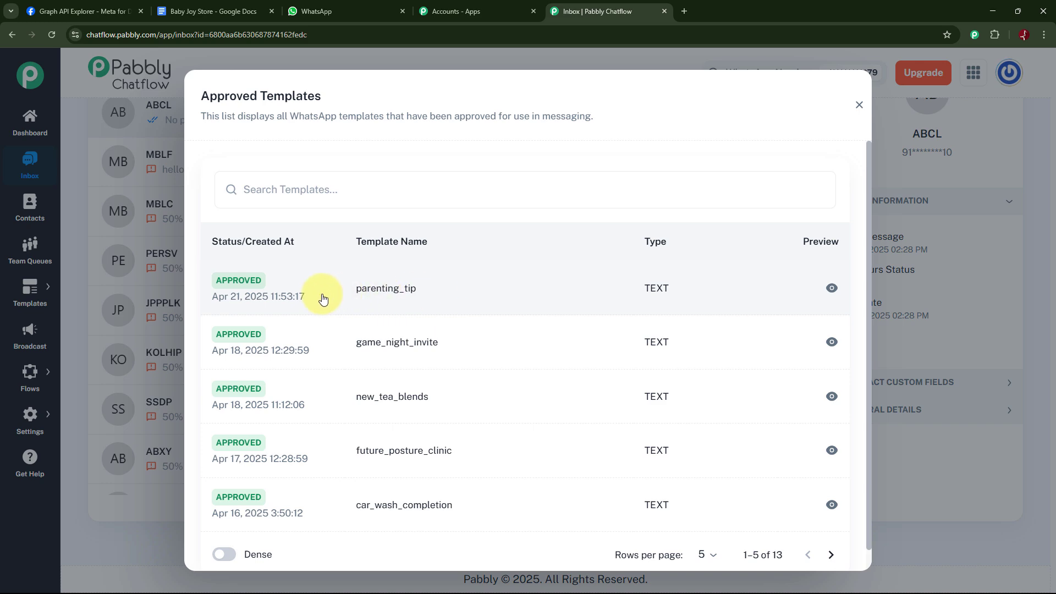
pyautogui.click(377, 292)
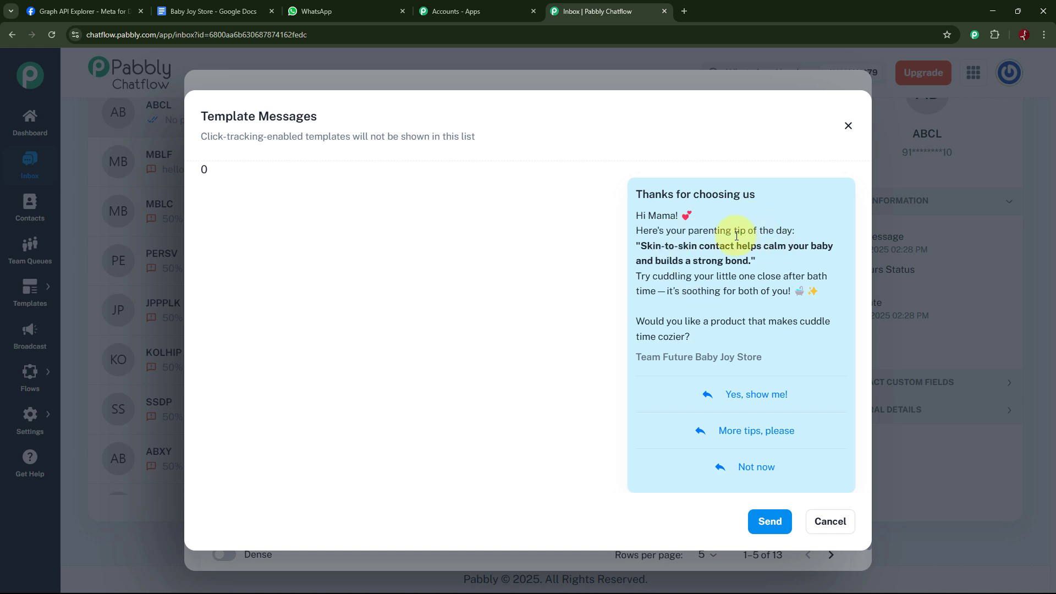
pyautogui.click(770, 523)
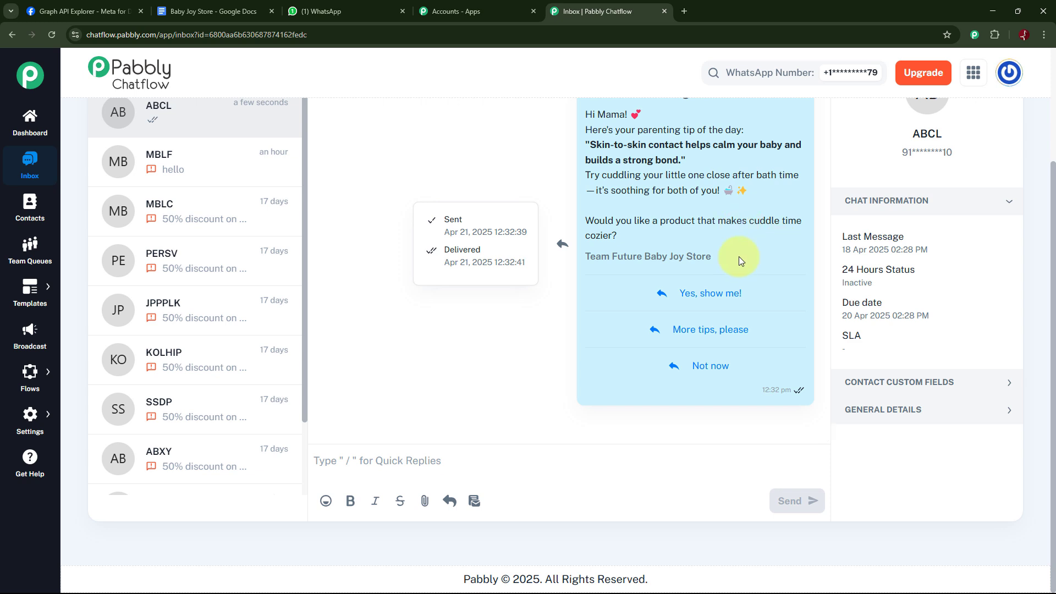
pyautogui.scroll(2, 200, 220)
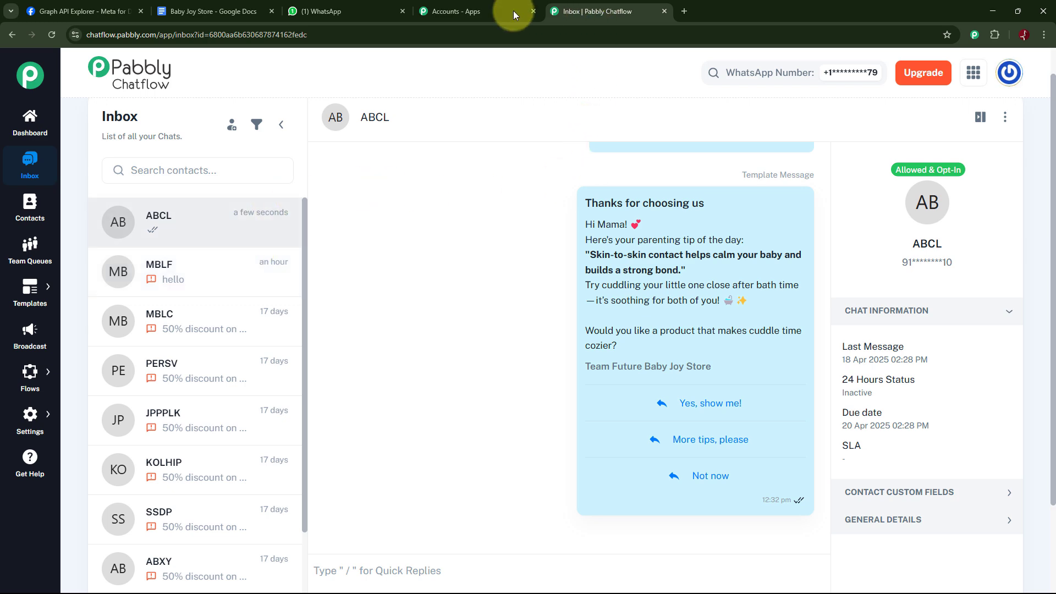
# Switch to WhatsApp Web and answer the Pabbly Test chat with "Yes, show me!" followed by "Order Now".
pyautogui.click(333, 10)
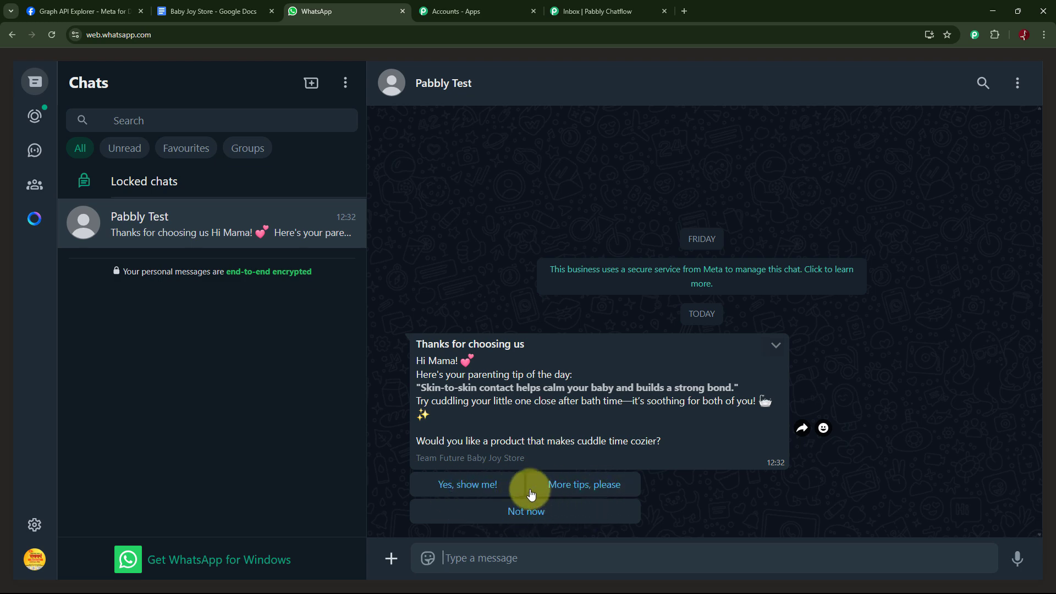
pyautogui.click(463, 486)
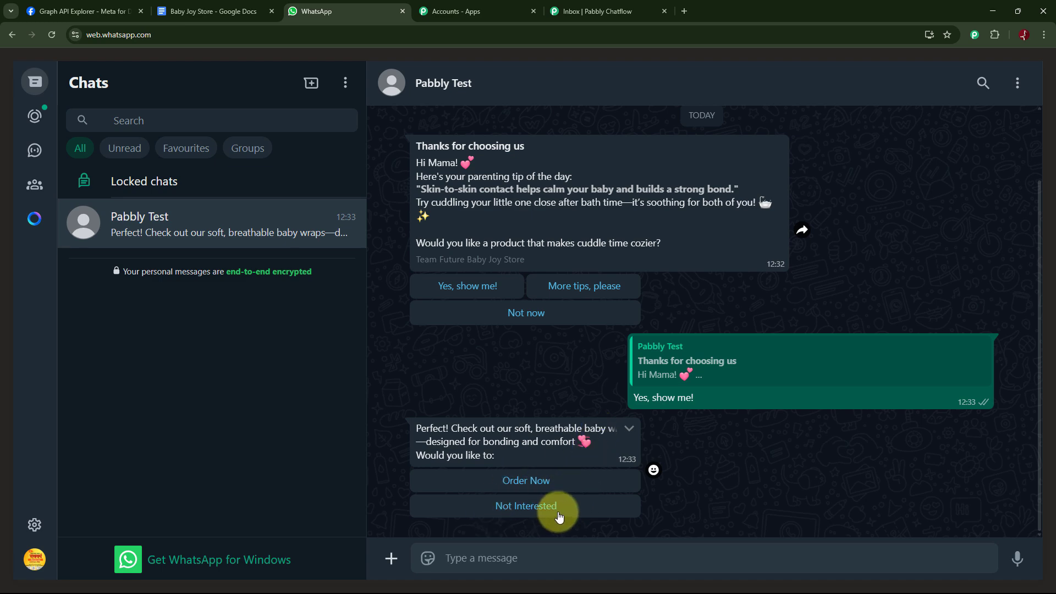
pyautogui.click(527, 484)
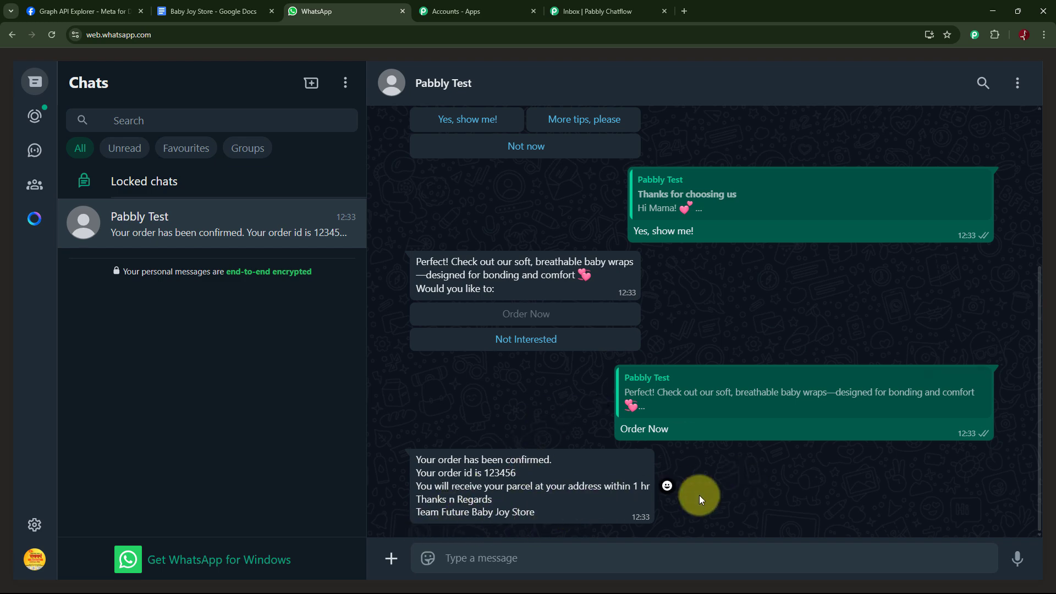
# Answer the parenting tip message with "More tips, please" and choose "Daily" as the tip frequency.
pyautogui.scroll(3, 677, 331)
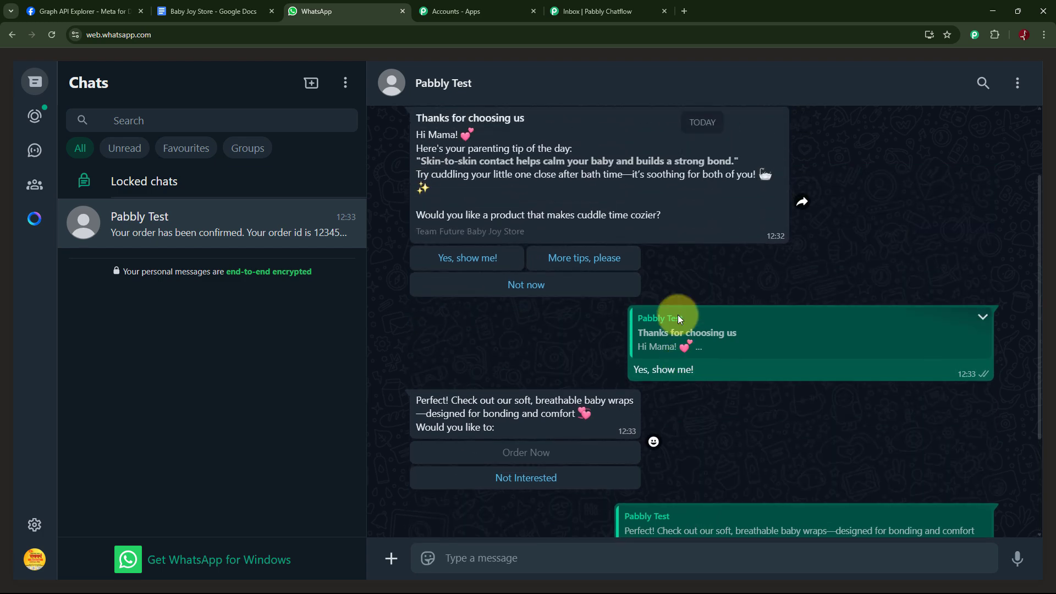
pyautogui.click(576, 286)
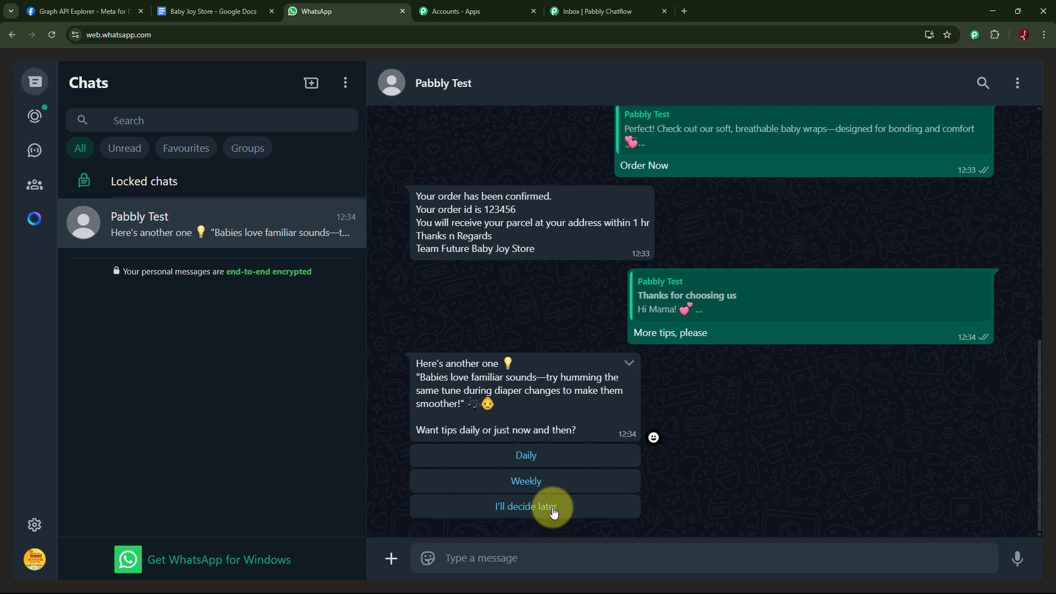
pyautogui.click(528, 455)
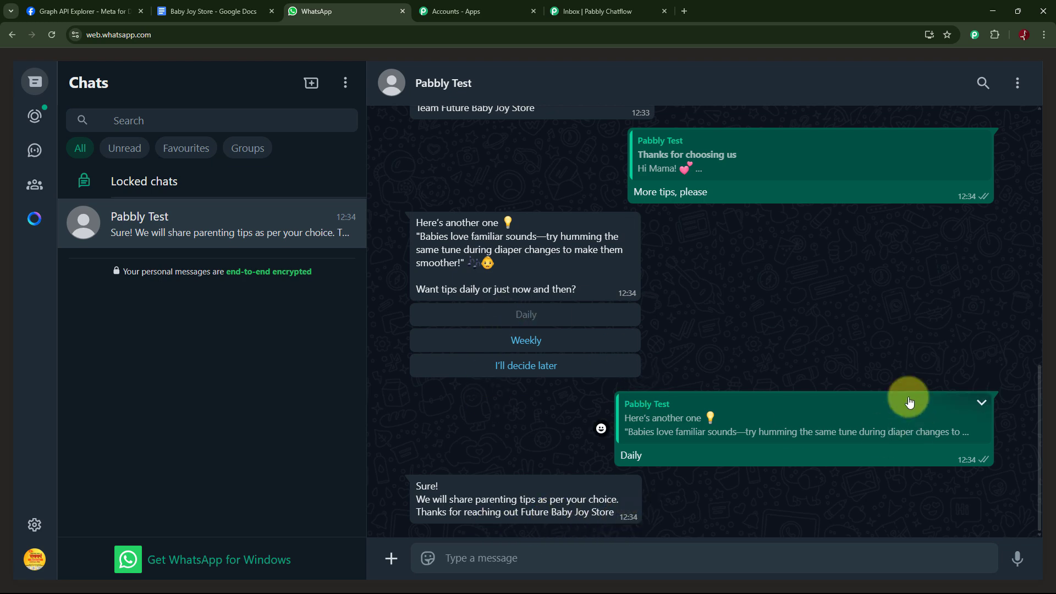
pyautogui.scroll(5, 908, 397)
pyautogui.scroll(6, 907, 397)
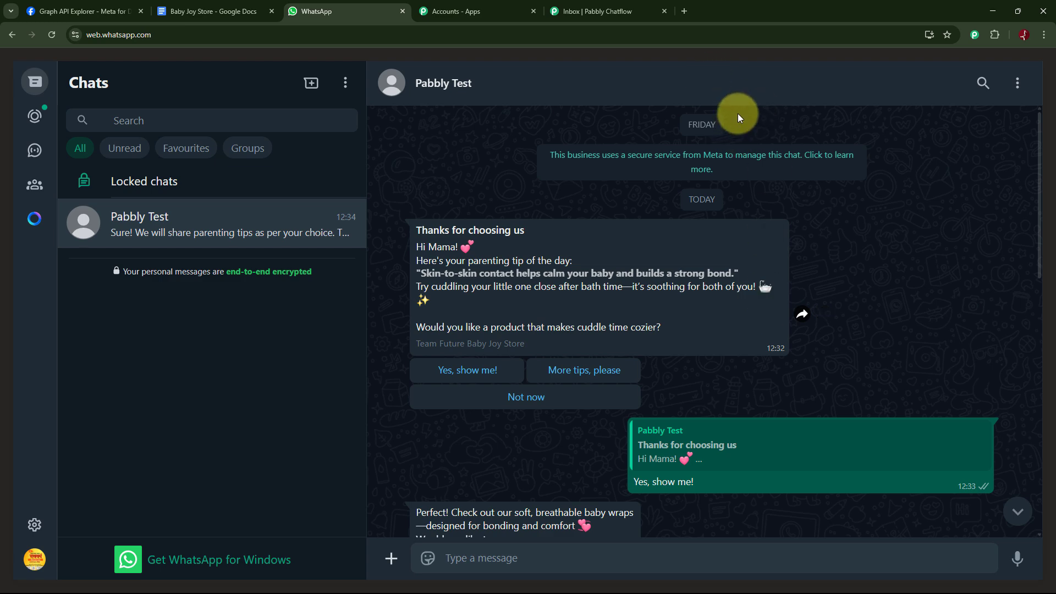
# Switch back to Pabbly Chatflow, open the Future Baby Joy Store flow and examine how its message blocks connect.
pyautogui.click(602, 12)
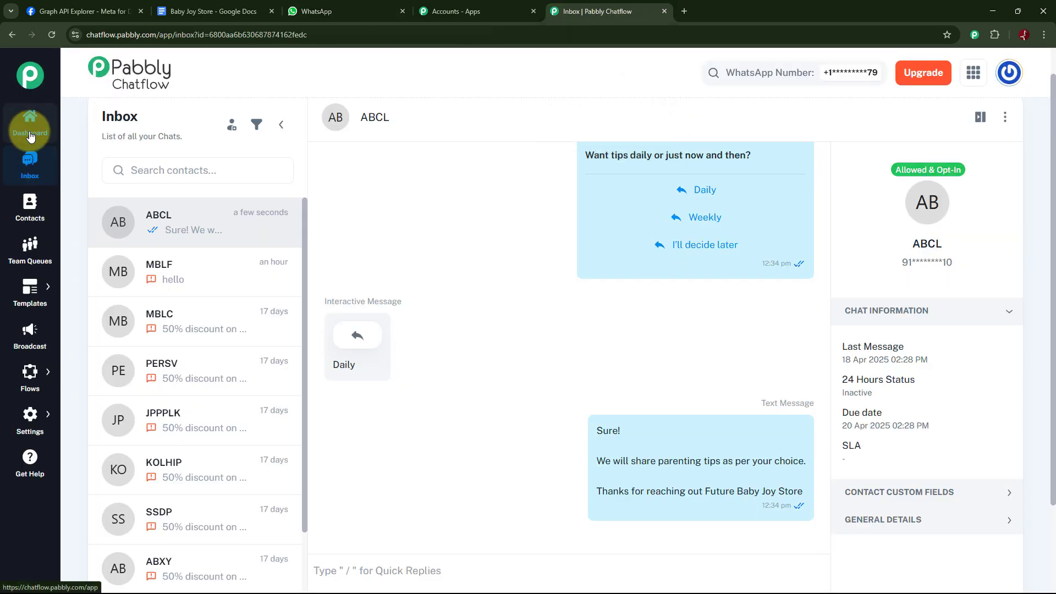
pyautogui.scroll(-2, 28, 275)
pyautogui.moveTo(28, 370)
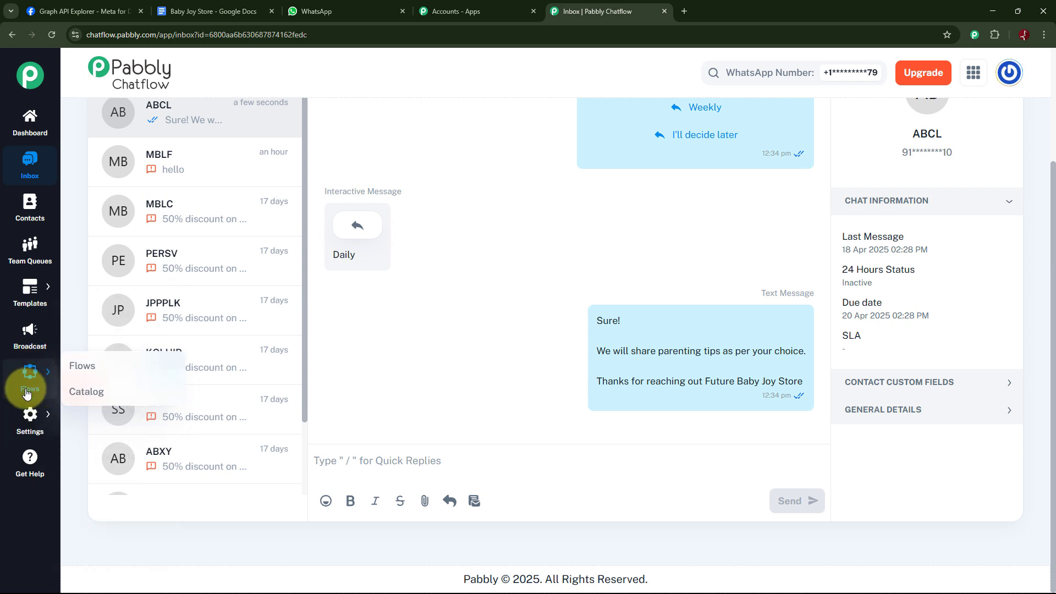
pyautogui.click(88, 367)
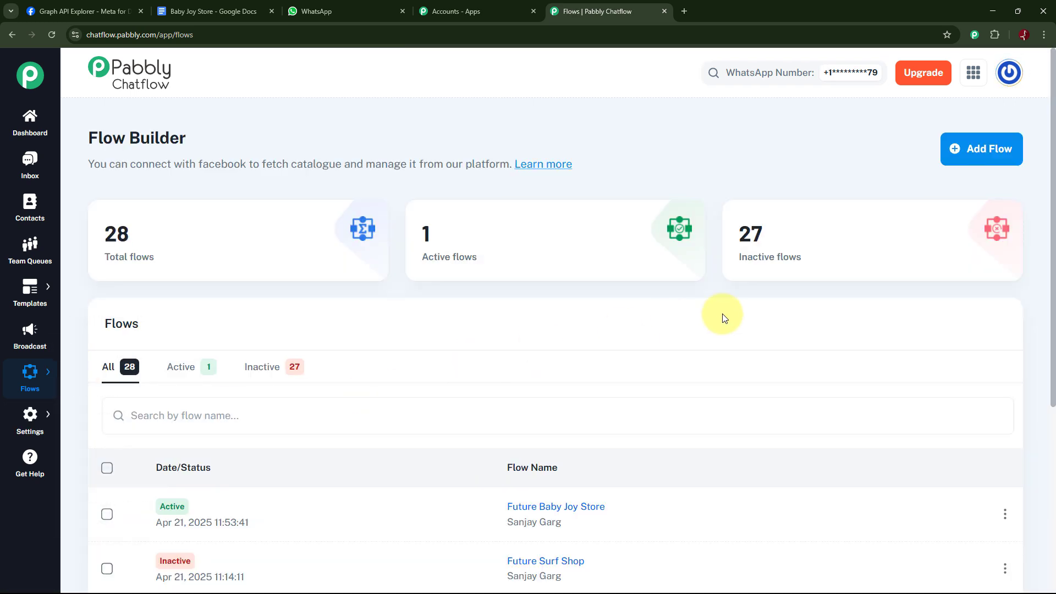
pyautogui.scroll(-3, 748, 305)
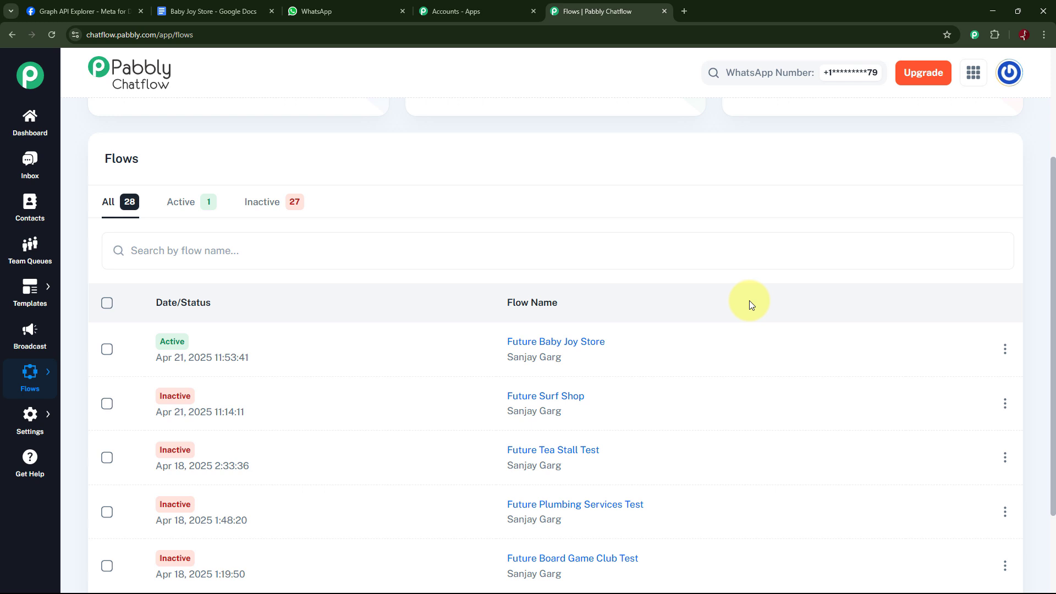
pyautogui.click(538, 347)
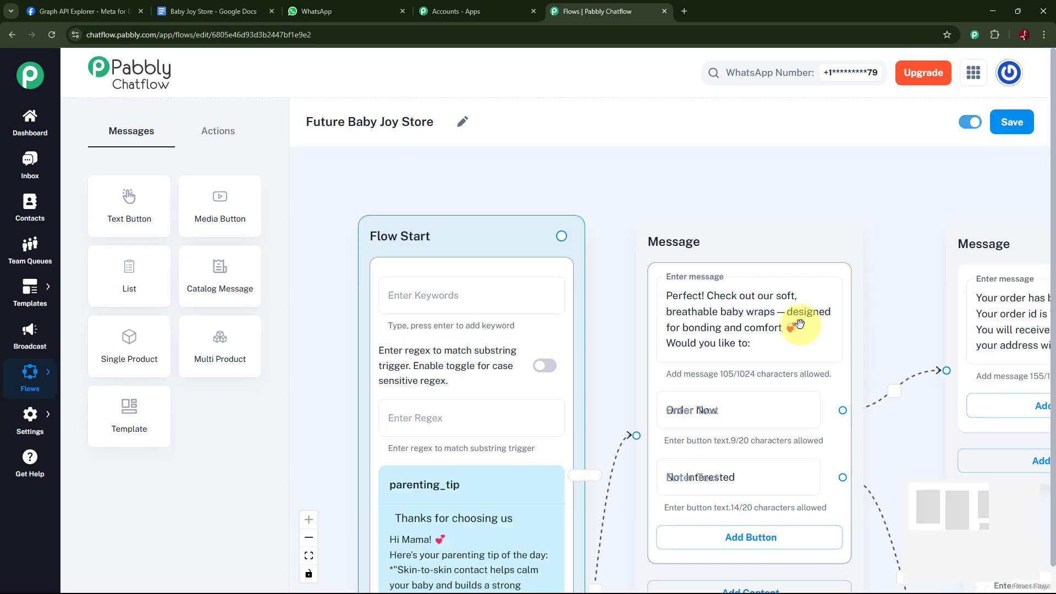
pyautogui.scroll(-5, 891, 286)
pyautogui.moveTo(903, 300); pyautogui.dragTo(648, 256)
pyautogui.scroll(-2, 874, 272)
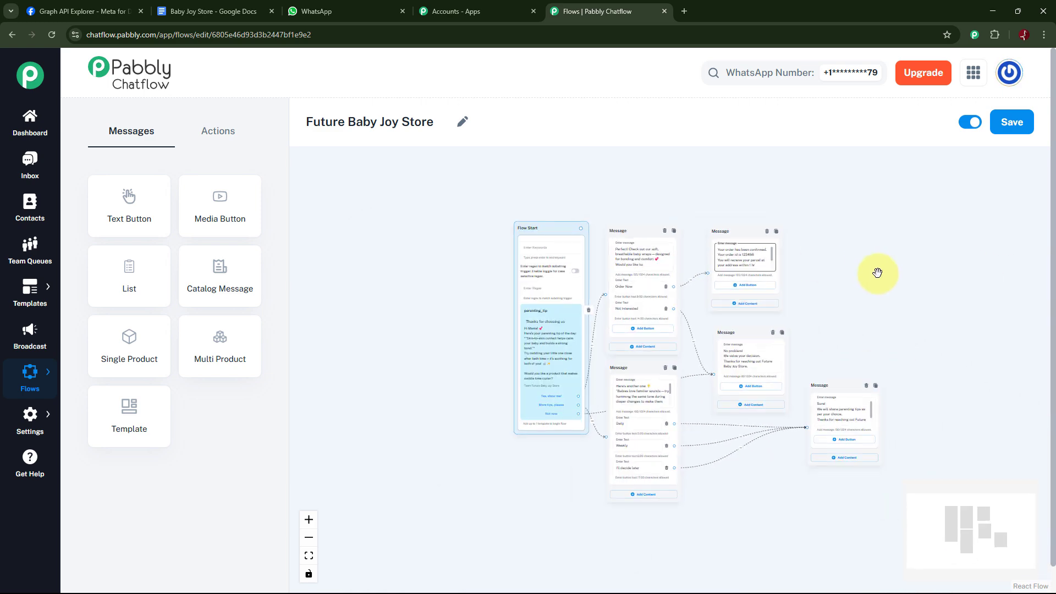
pyautogui.moveTo(860, 285); pyautogui.dragTo(818, 272)
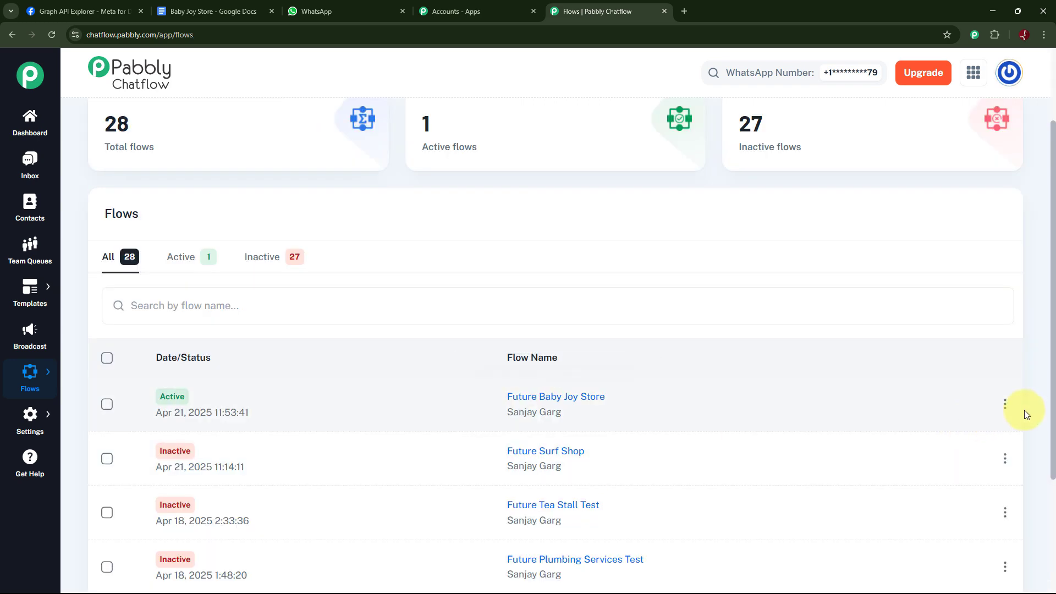
# Open the Future Baby Joy Store flow for editing, deactivate it and save the change.
pyautogui.click(1005, 404)
pyautogui.click(907, 429)
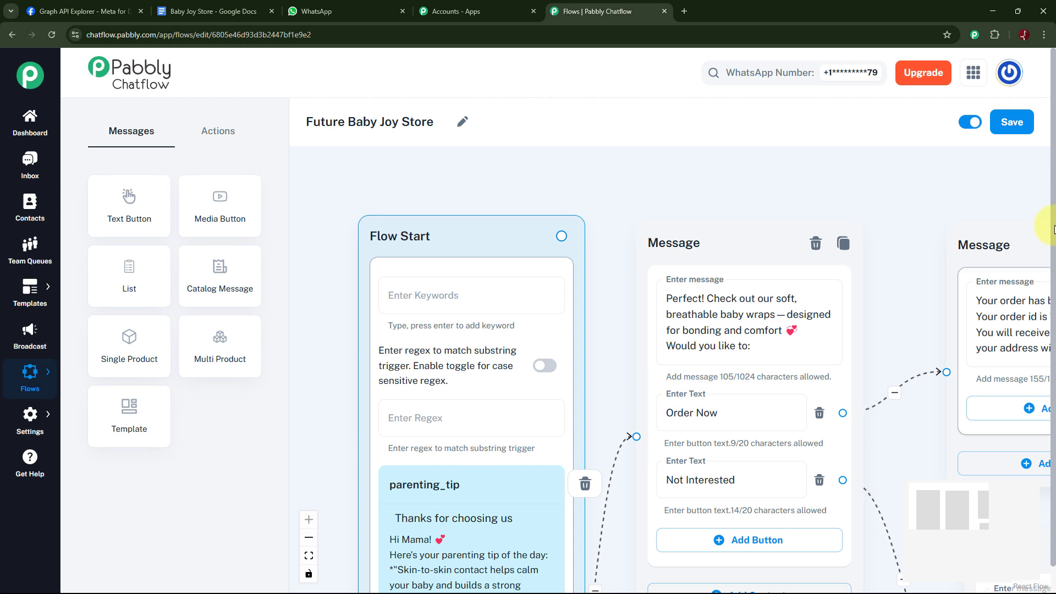
pyautogui.click(967, 127)
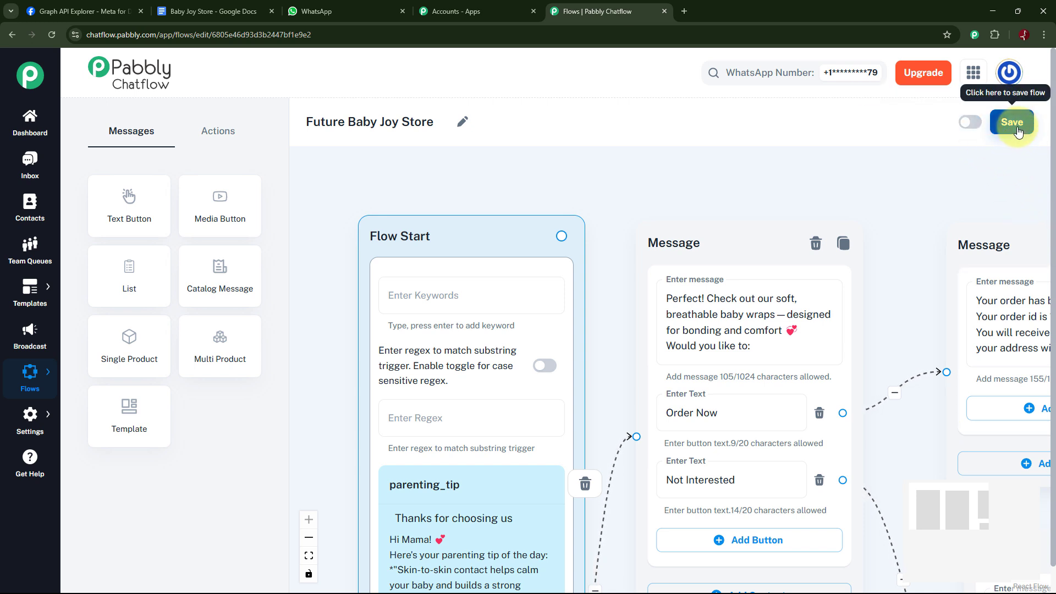
pyautogui.click(1018, 125)
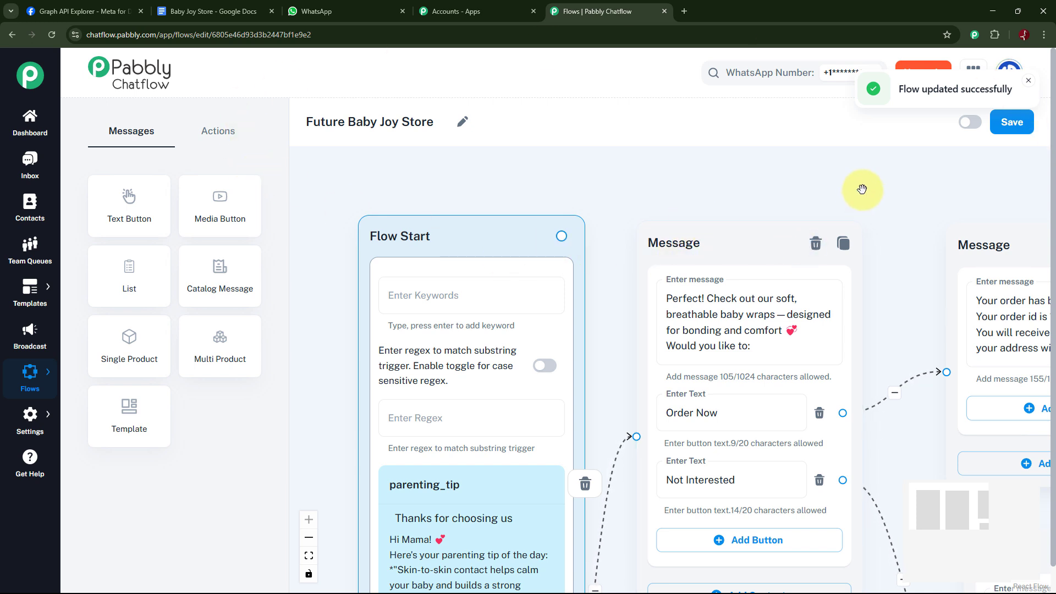
# Return to the flow list and add a new flow.
pyautogui.moveTo(49, 380)
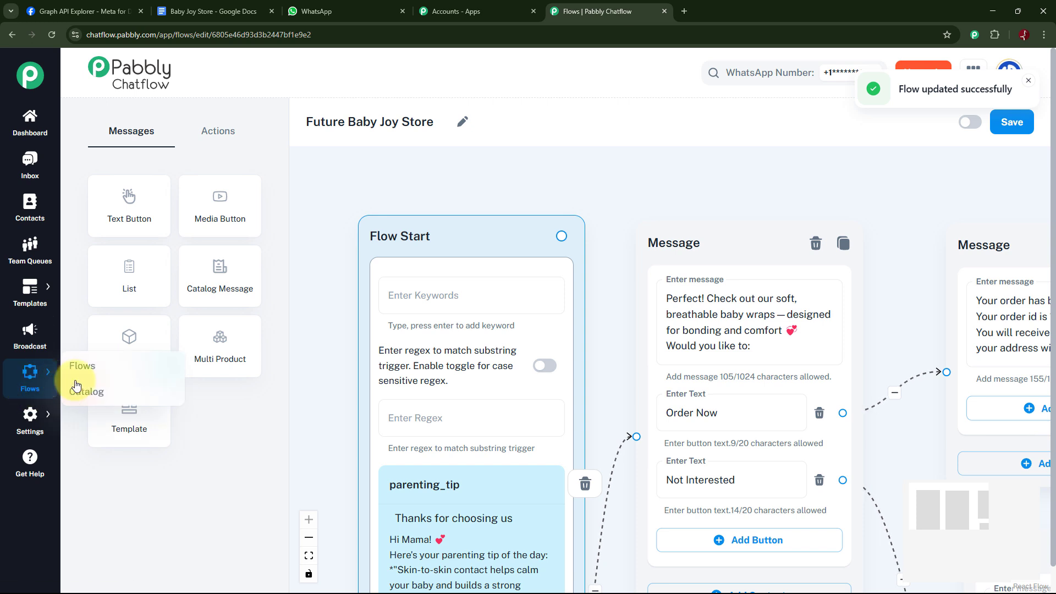
pyautogui.click(96, 374)
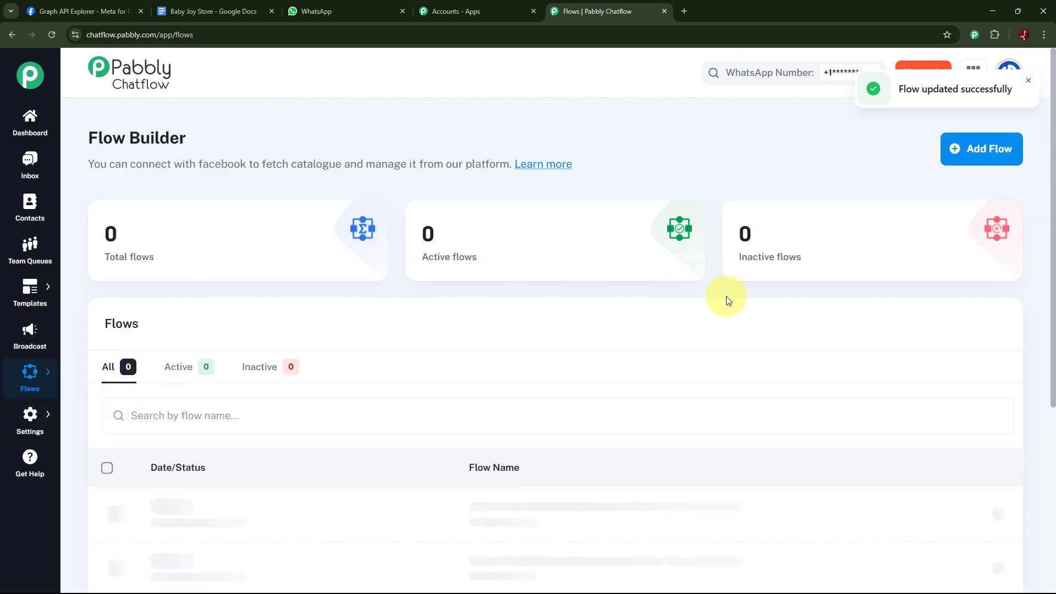
pyautogui.click(954, 157)
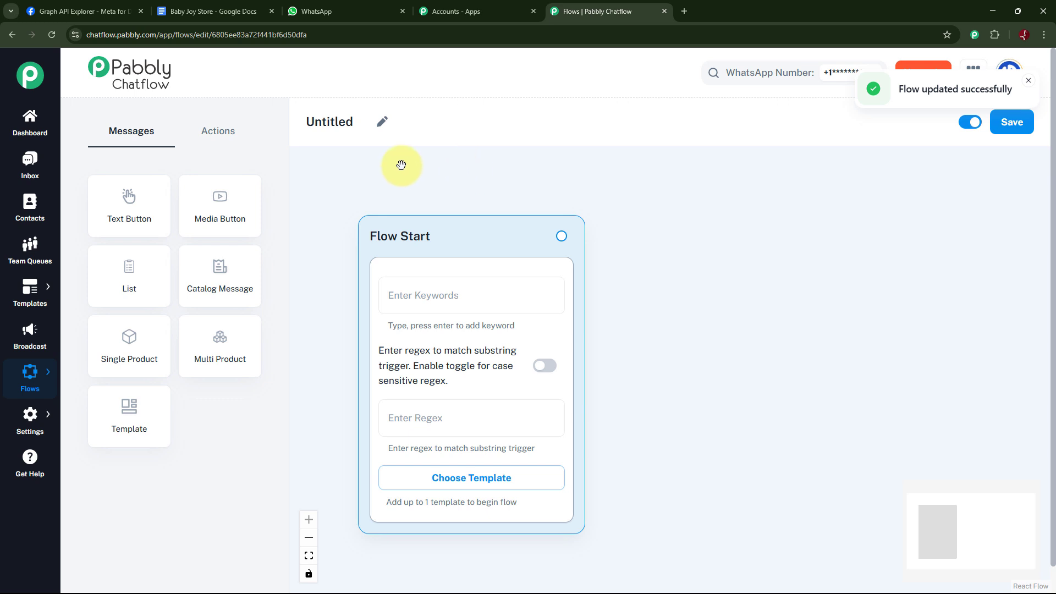
# Rename the untitled flow as "Future Baby Joy Store Test" and save it.
pyautogui.click(365, 122)
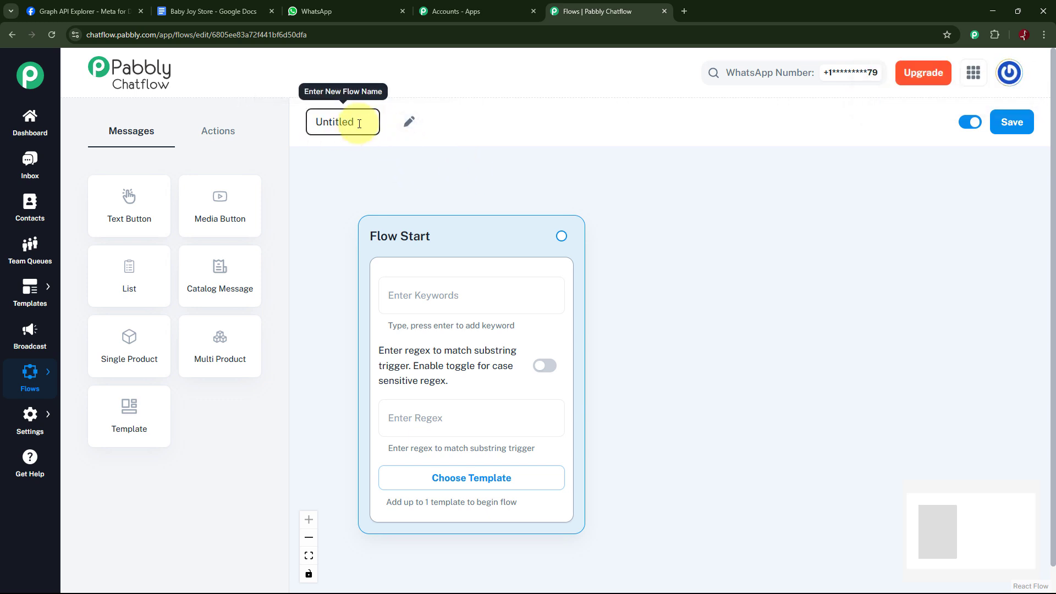
pyautogui.press('BackSpace')
pyautogui.press('BackSpace')
pyautogui.press('BackSpace')
pyautogui.press('BackSpace')
pyautogui.press('BackSpace')
pyautogui.press('BackSpace')
pyautogui.press('BackSpace')
pyautogui.press('BackSpace')
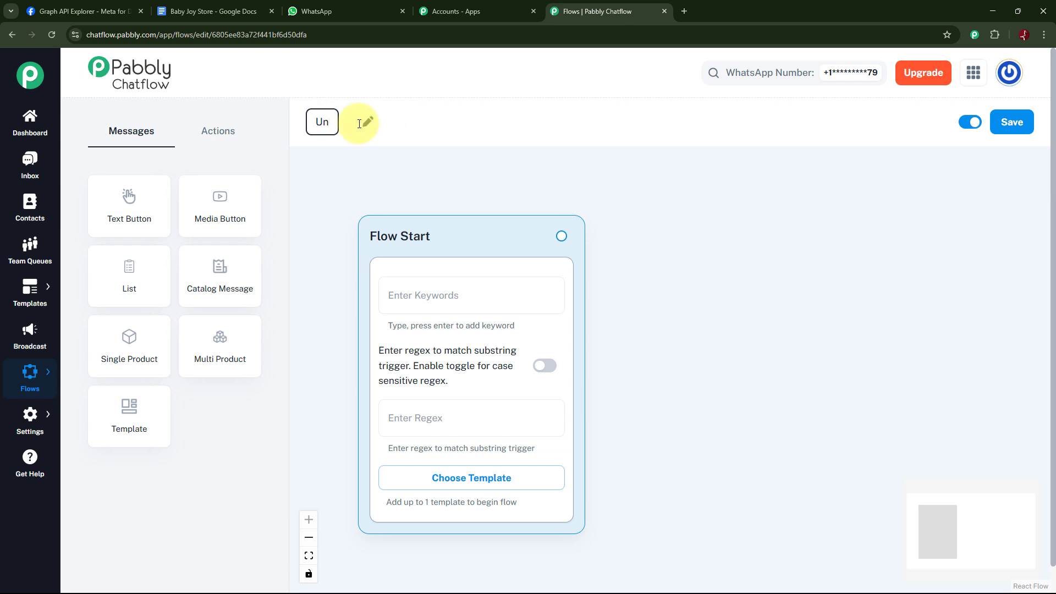
pyautogui.write('Future Baby Joy Store Test')
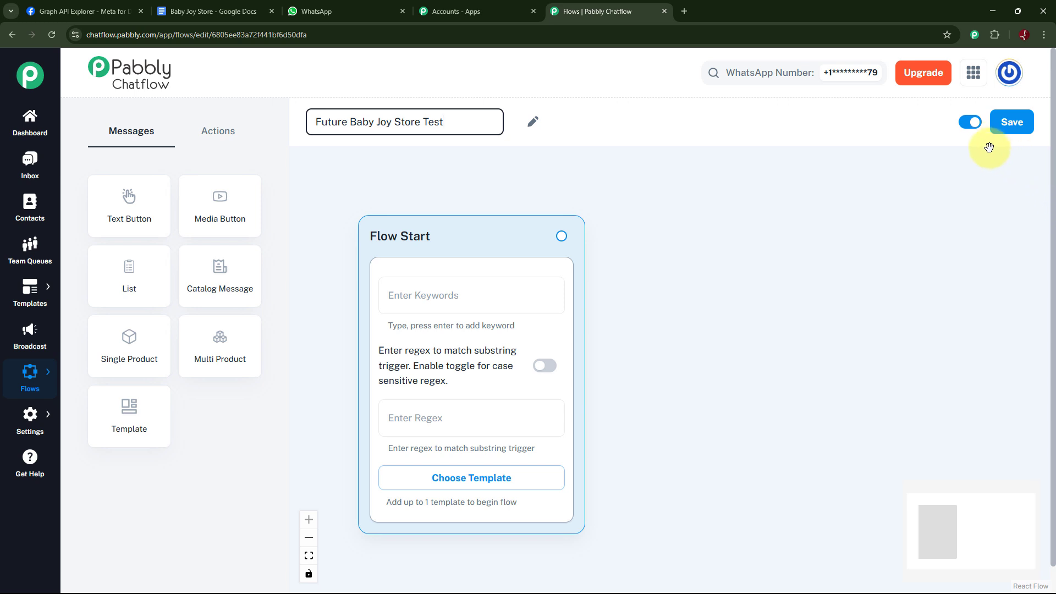
pyautogui.click(1009, 134)
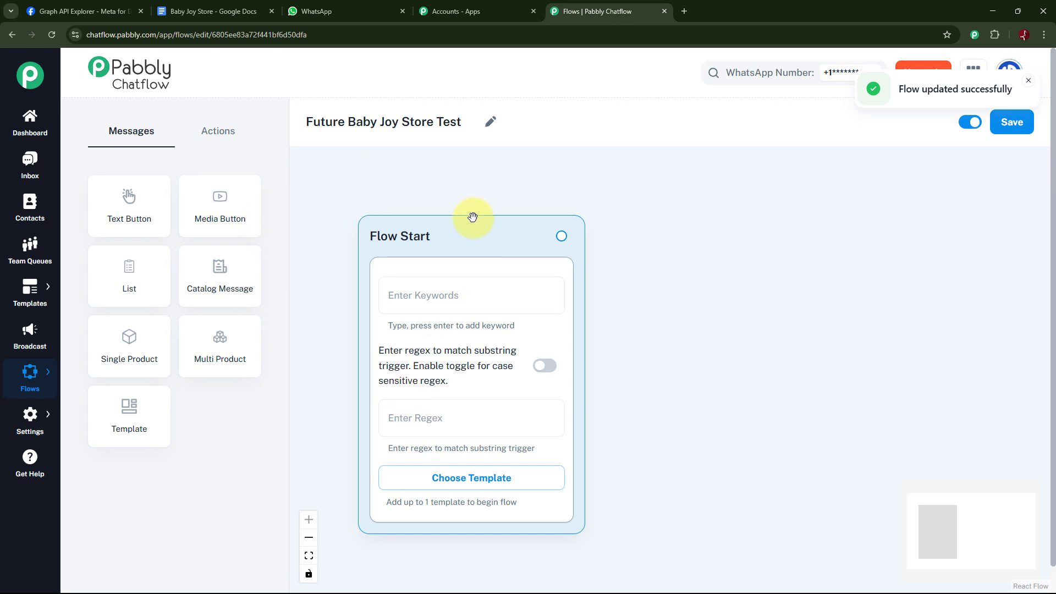
# Reposition the Flow Start block and choose the approved parenting_tip template to begin the flow.
pyautogui.moveTo(455, 233); pyautogui.dragTo(424, 188)
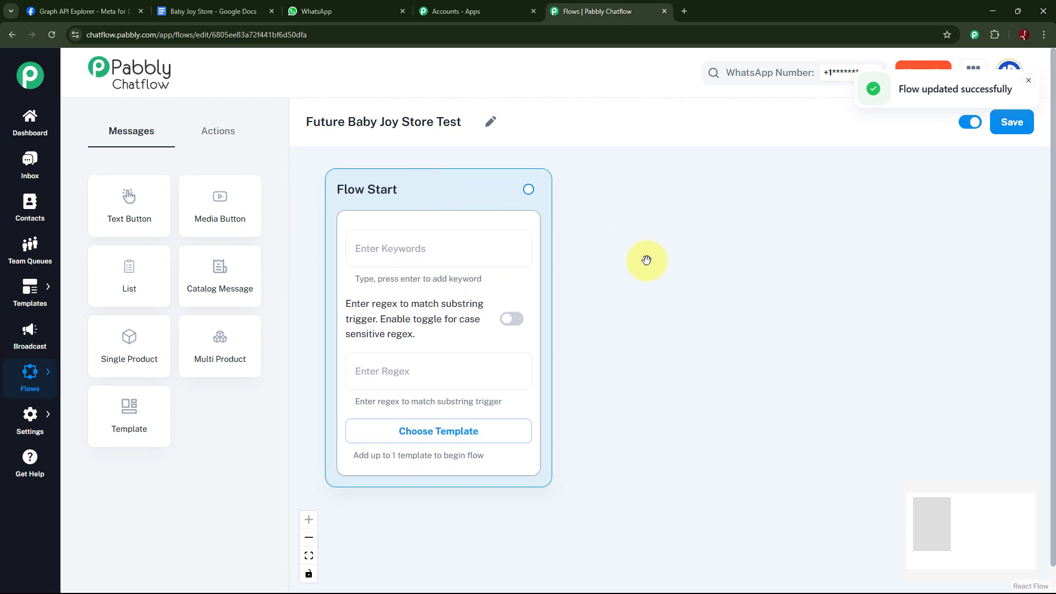
pyautogui.click(360, 249)
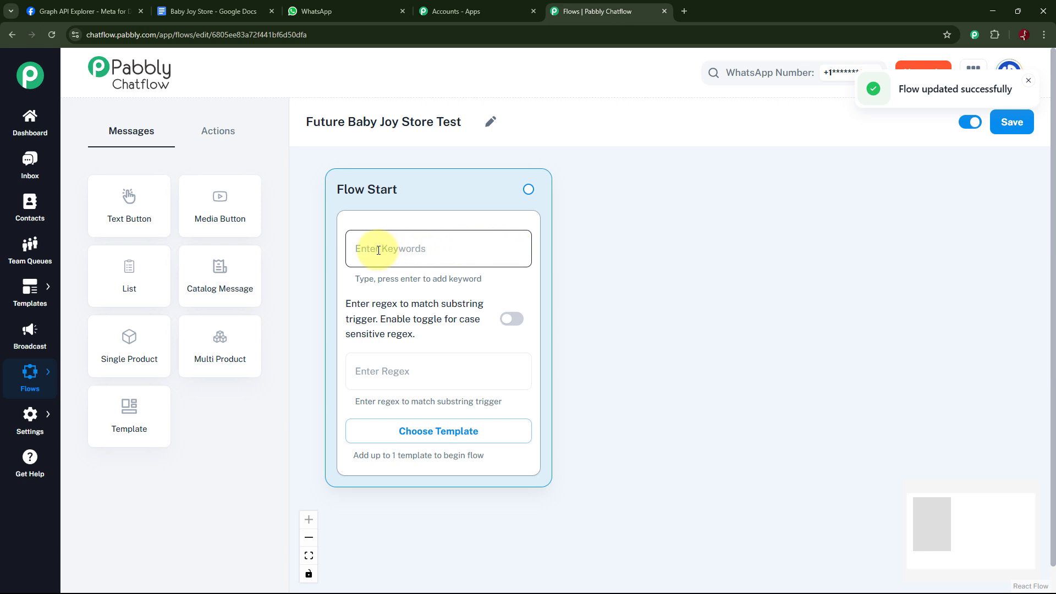
pyautogui.click(419, 252)
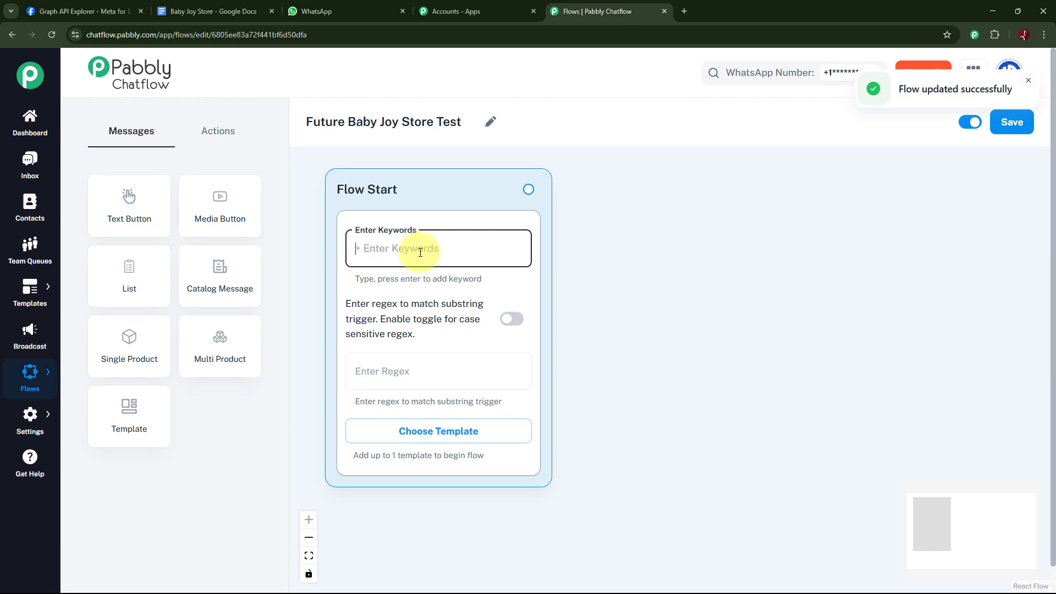
pyautogui.click(363, 377)
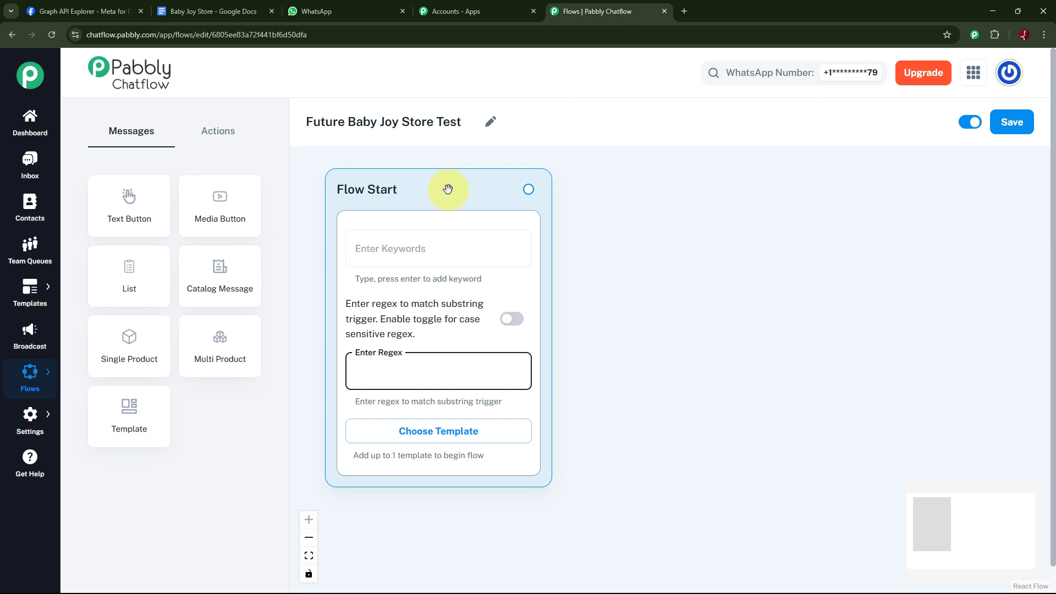
pyautogui.click(436, 431)
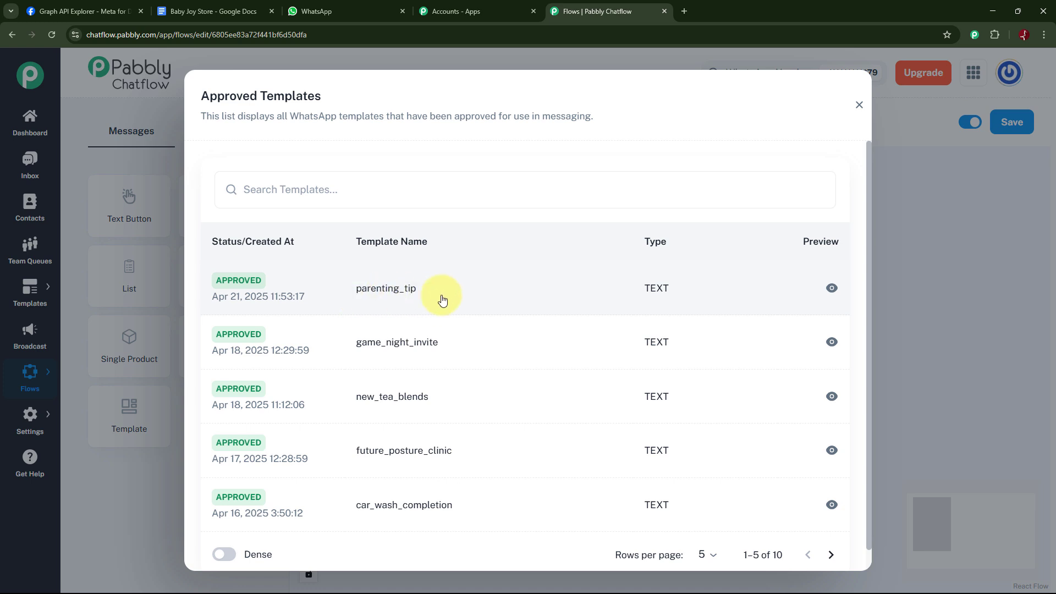
pyautogui.click(383, 296)
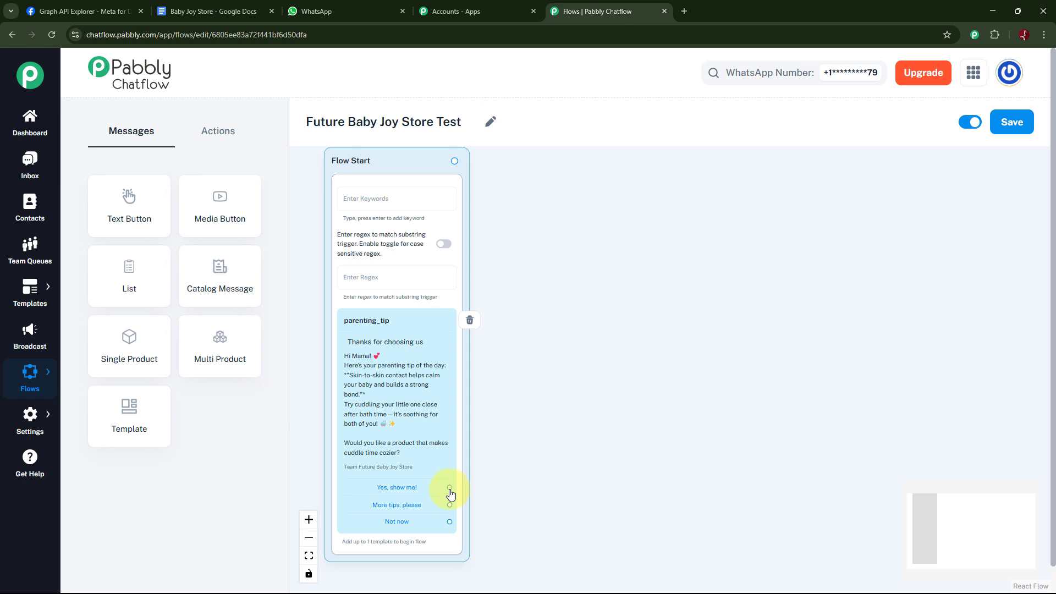
pyautogui.moveTo(450, 488); pyautogui.dragTo(533, 186)
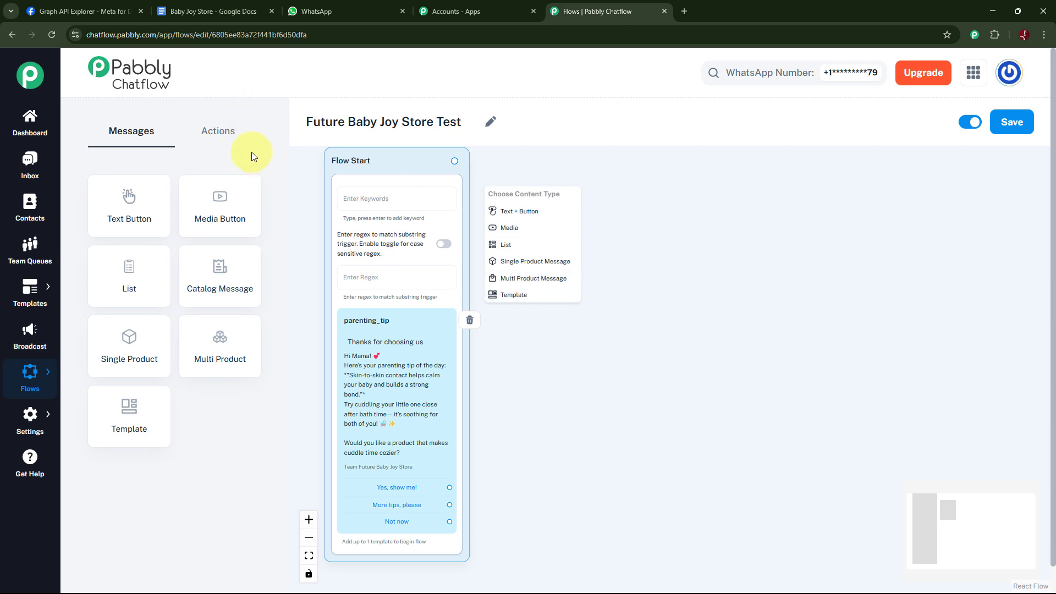
pyautogui.click(226, 137)
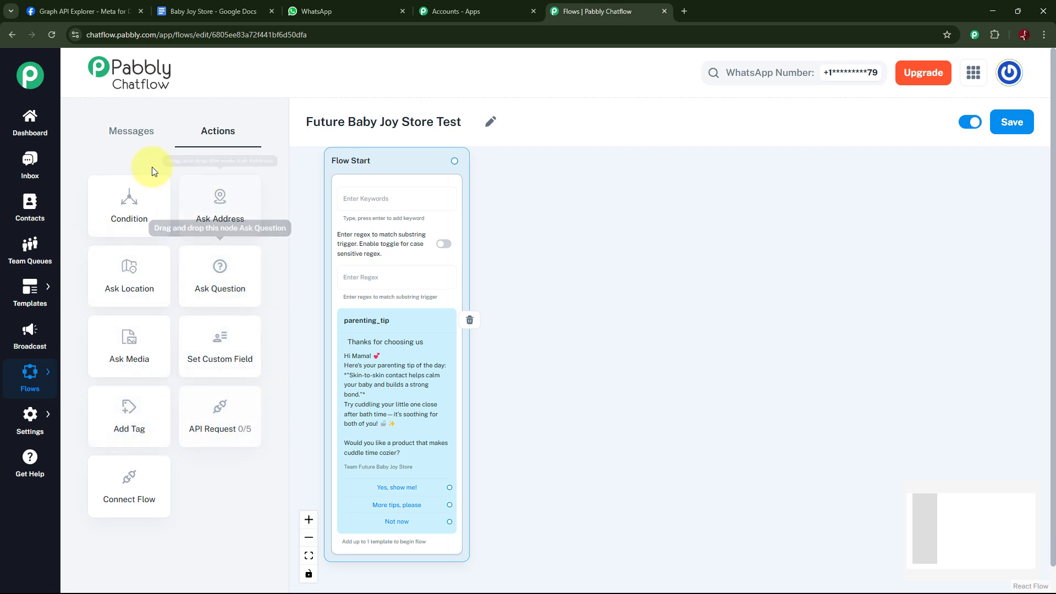
pyautogui.click(144, 138)
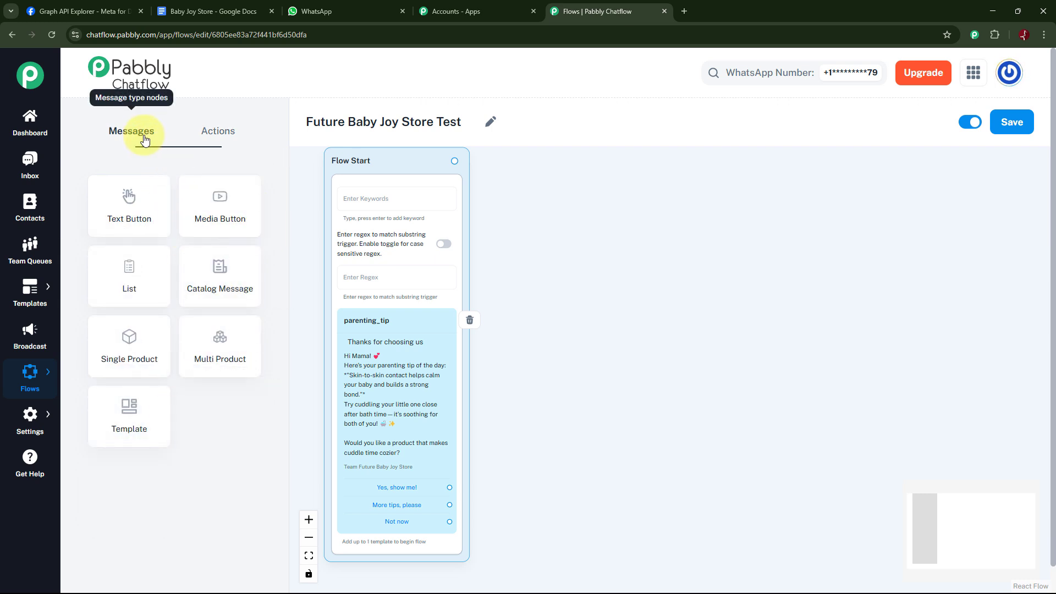
# Add a text button message block beside Flow Start and connect the template's "Yes, show me!" reply to it.
pyautogui.click(134, 218)
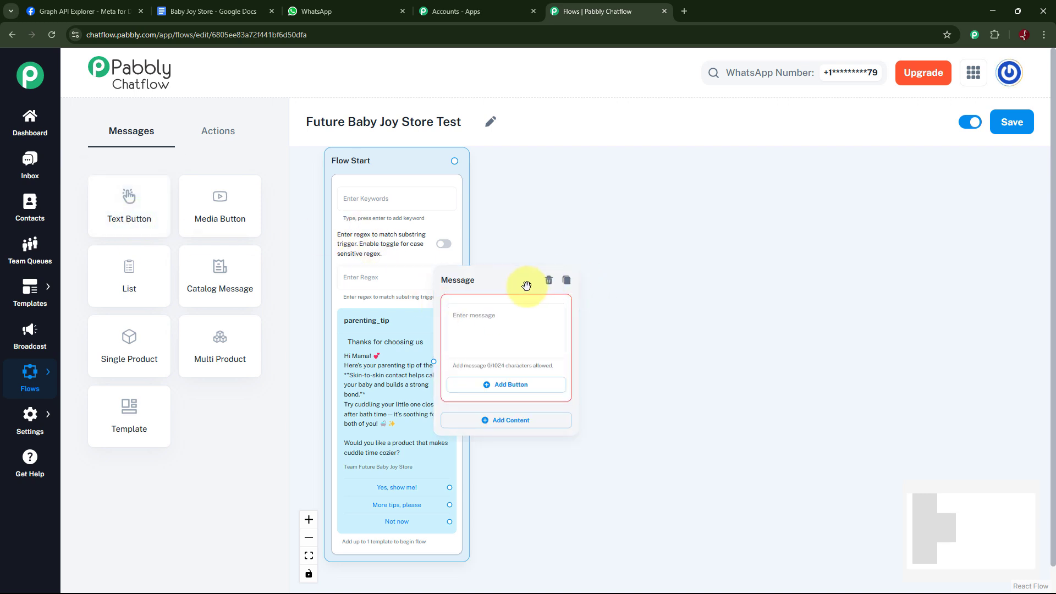
pyautogui.moveTo(555, 263); pyautogui.dragTo(592, 180)
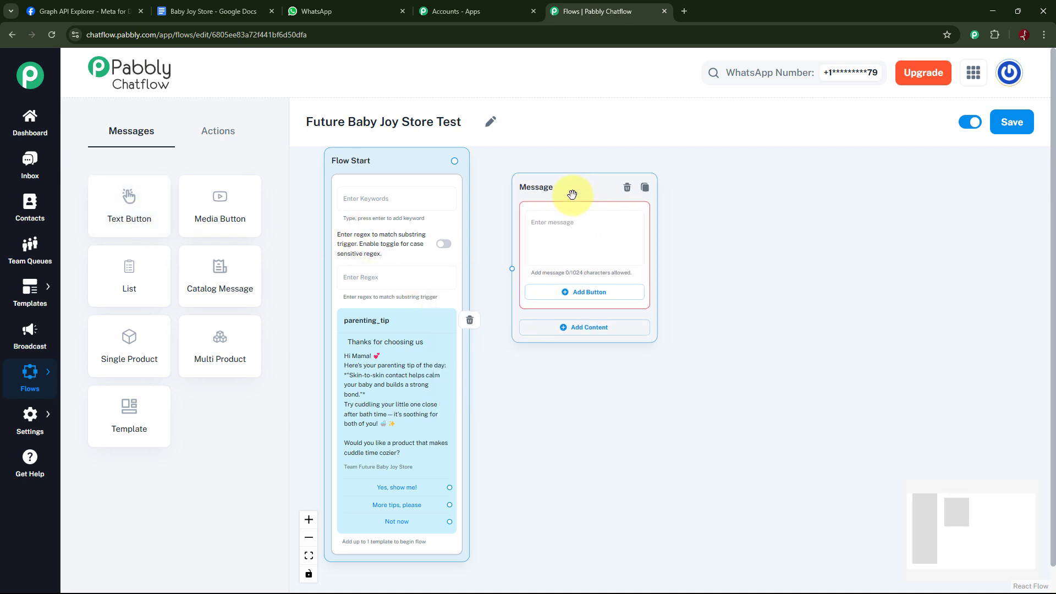
pyautogui.click(561, 224)
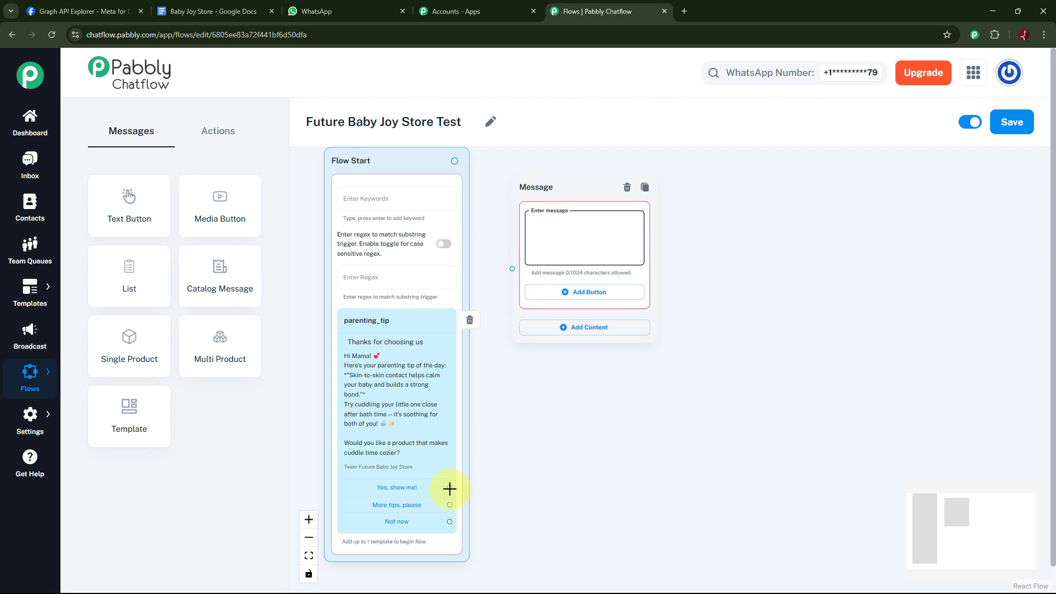
pyautogui.moveTo(449, 488); pyautogui.dragTo(512, 269)
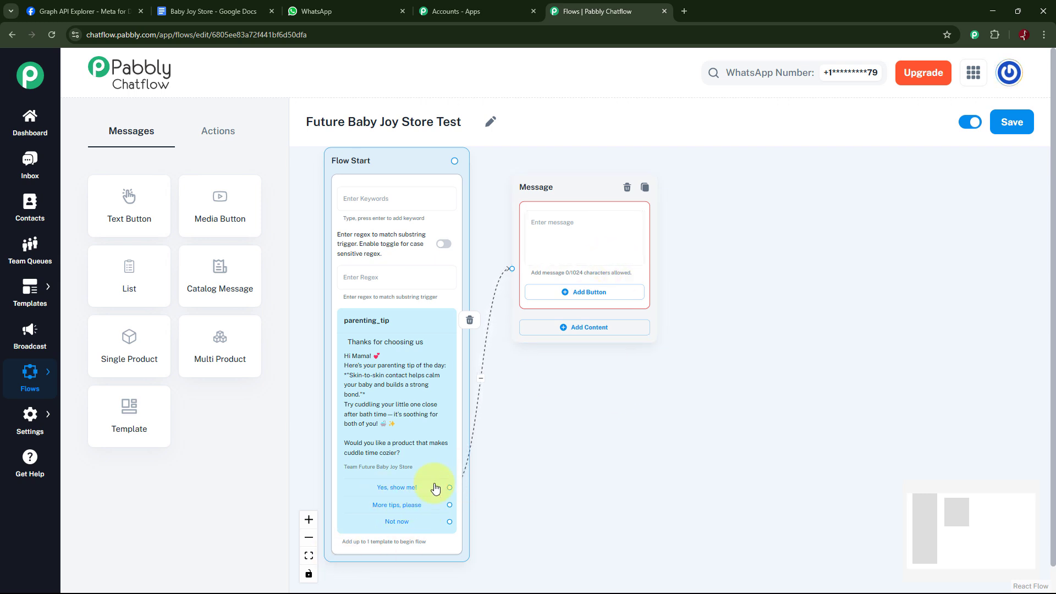
# Paste the baby wraps message starting "Perfect! Check out our soft, breathable baby wraps" and ending "Would you like to:" into the new block.
pyautogui.click(582, 232)
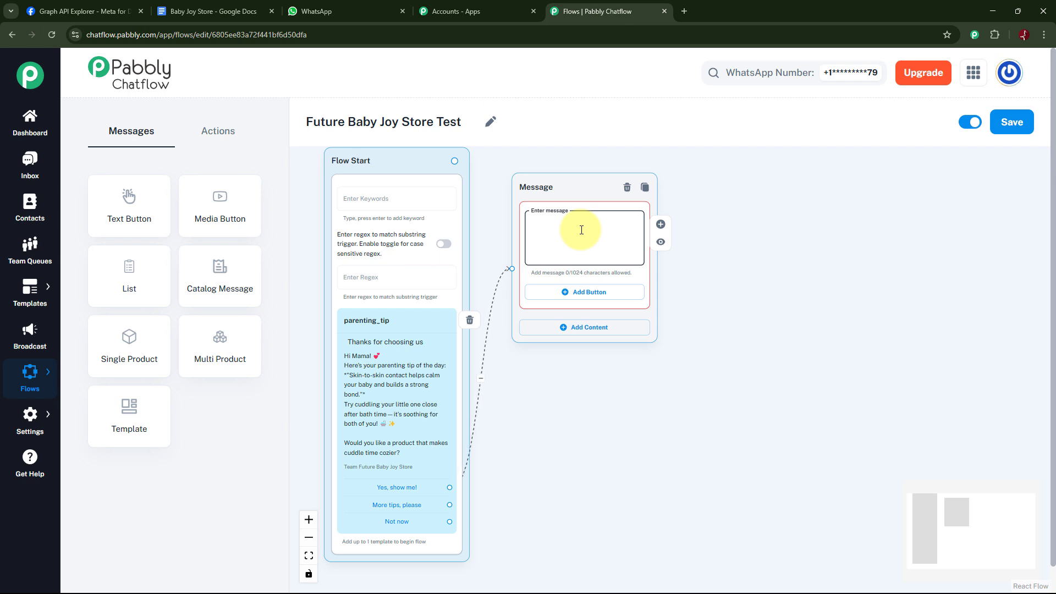
pyautogui.hotkey('ctrl', 'v')
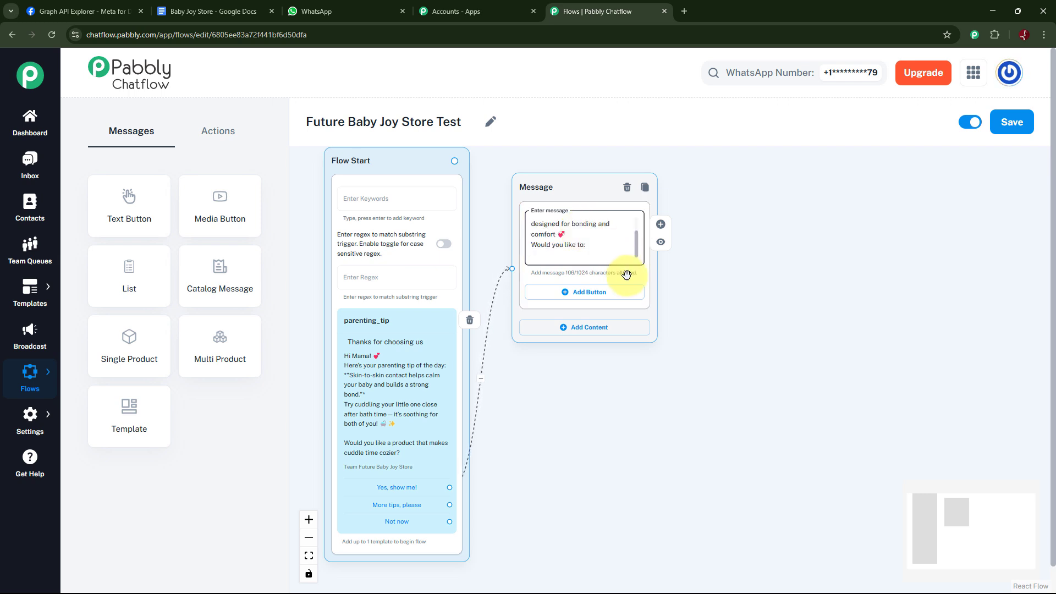
pyautogui.scroll(2, 637, 248)
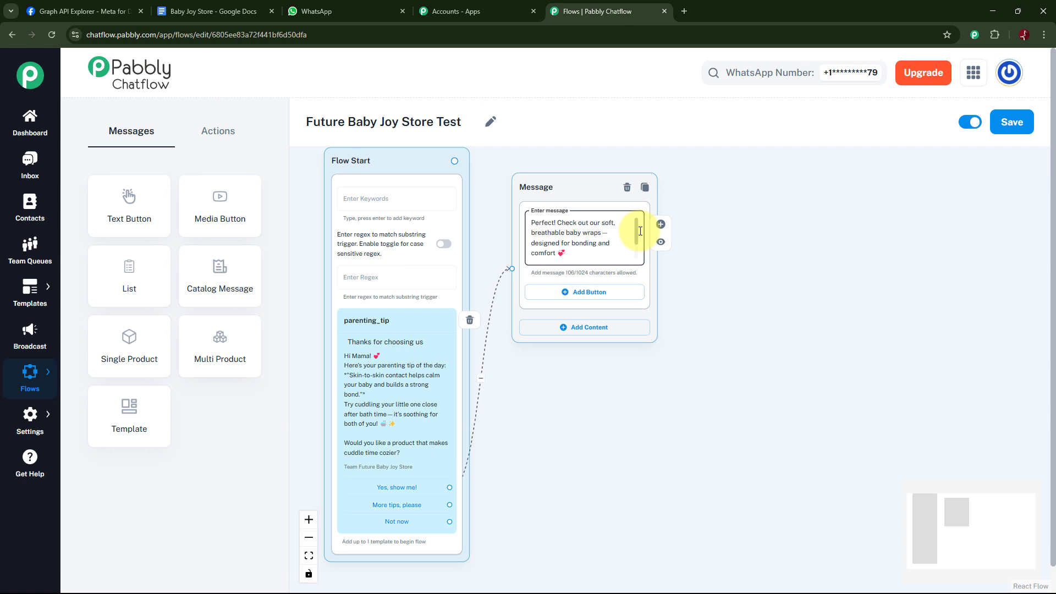
pyautogui.scroll(-2, 640, 240)
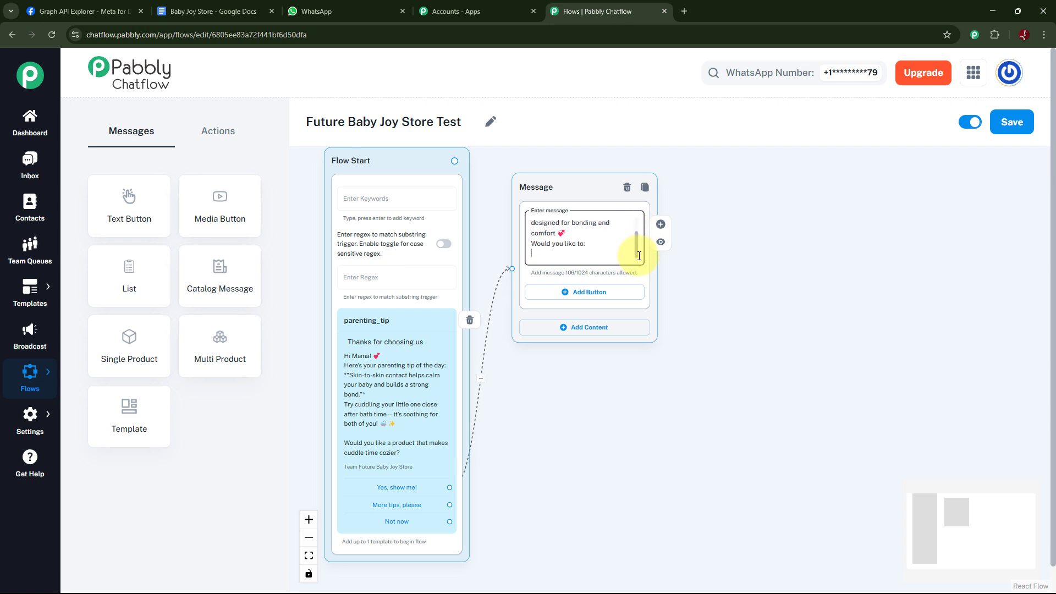
pyautogui.click(606, 249)
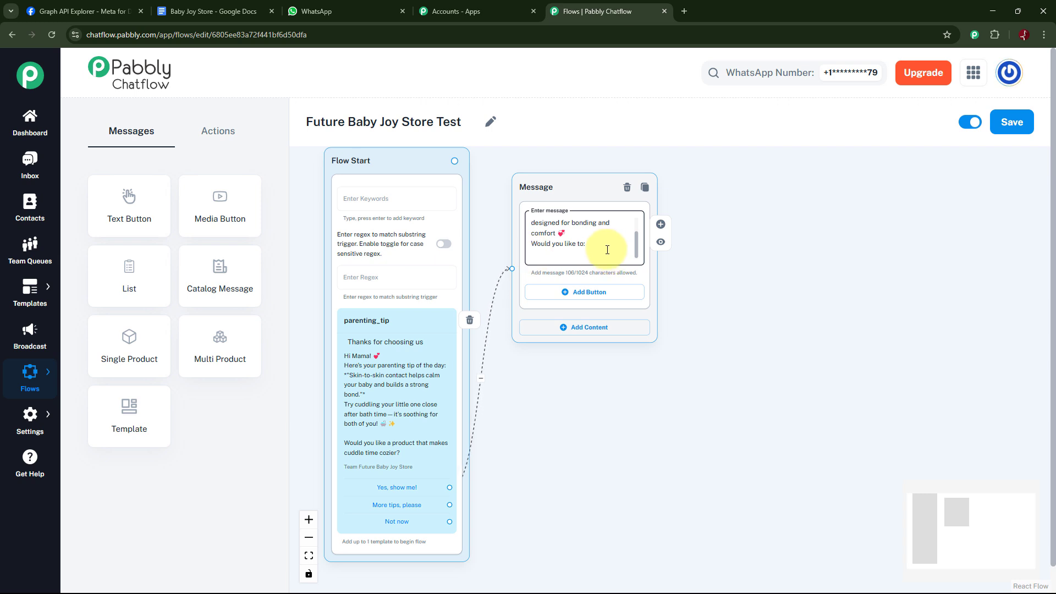
# Add two reply buttons to the baby wraps message, labelled "Order Now" and "Not Interested".
pyautogui.click(590, 295)
pyautogui.click(584, 337)
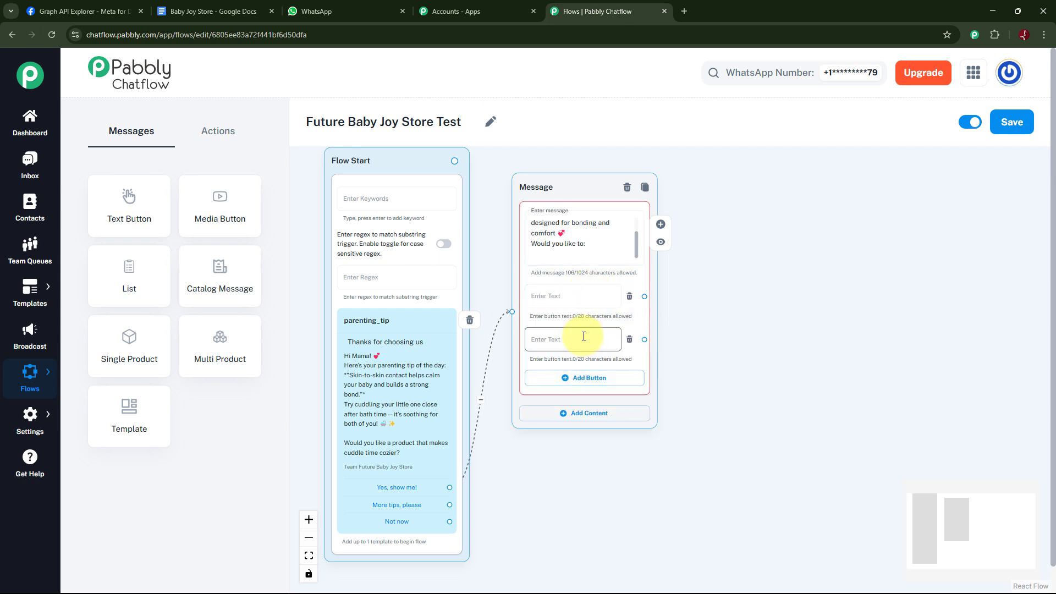
pyautogui.click(581, 297)
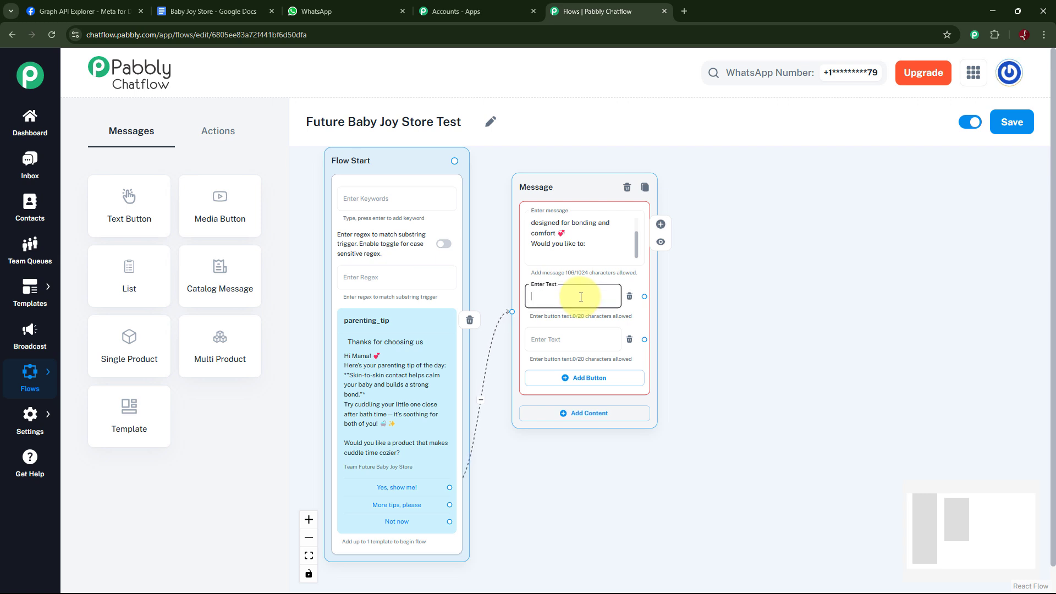
pyautogui.write('Order Now')
pyautogui.press('Tab')
pyautogui.write('Not Interested')
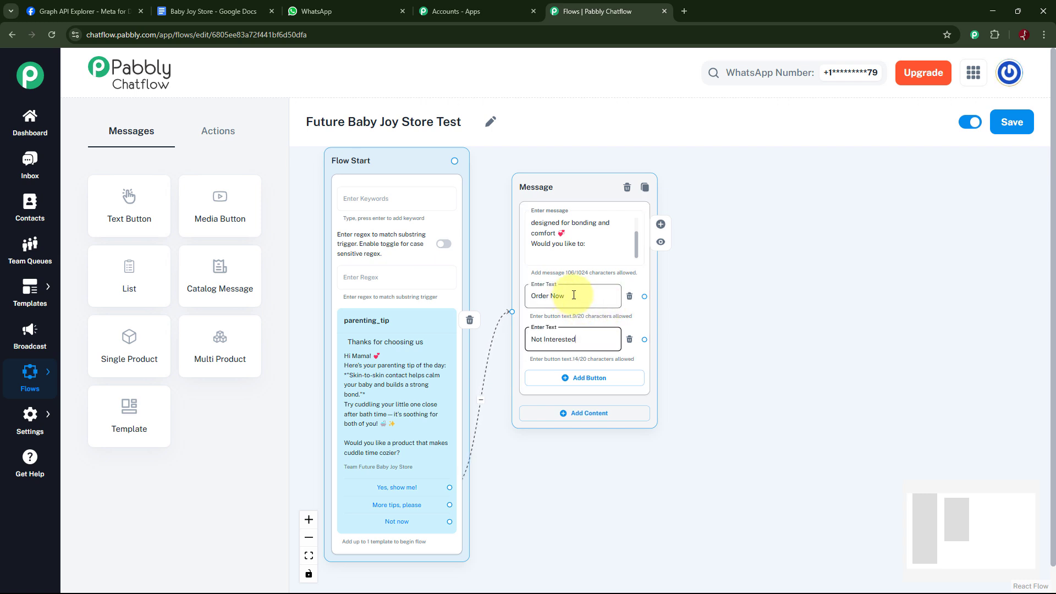
pyautogui.click(599, 301)
pyautogui.click(588, 339)
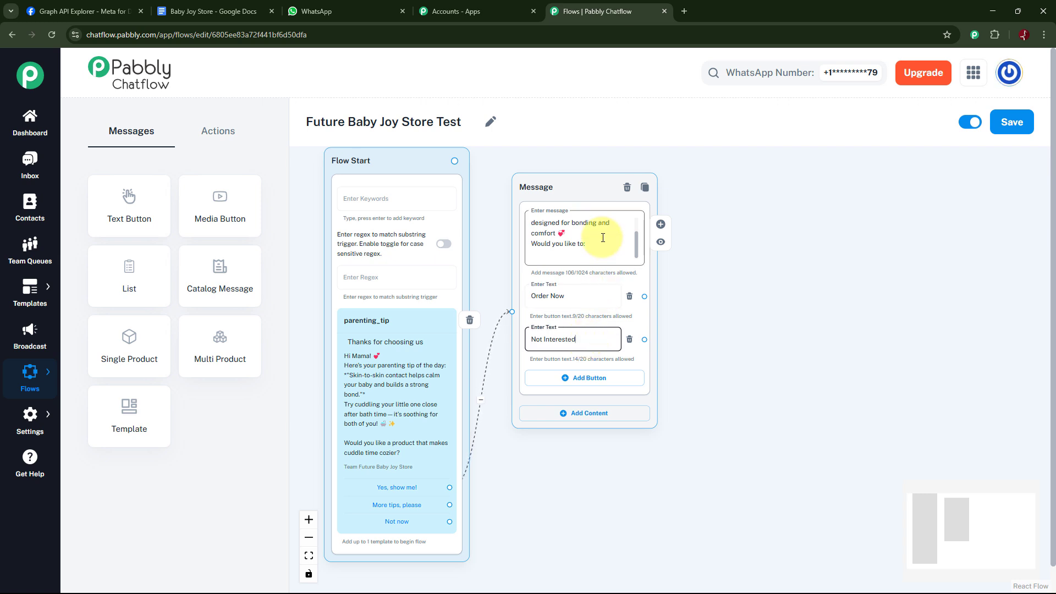
pyautogui.click(638, 247)
pyautogui.moveTo(640, 248)
pyautogui.mouseDown()
pyautogui.moveTo(637, 224)
pyautogui.moveTo(638, 245)
pyautogui.mouseUp()
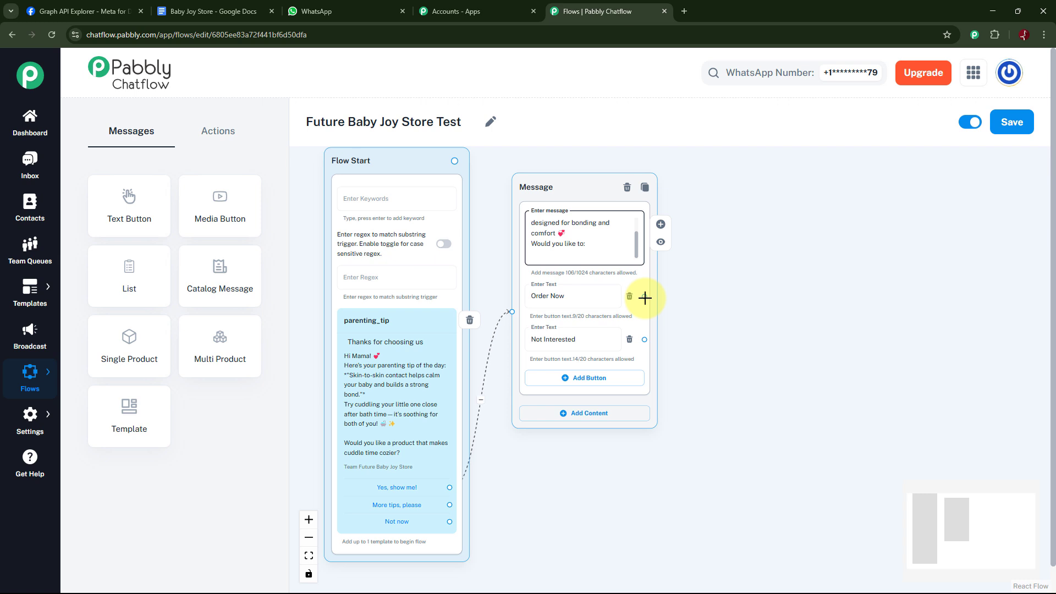
# Branch a new Text + Button message block from the "Order Now" reply.
pyautogui.moveTo(645, 296); pyautogui.dragTo(749, 193)
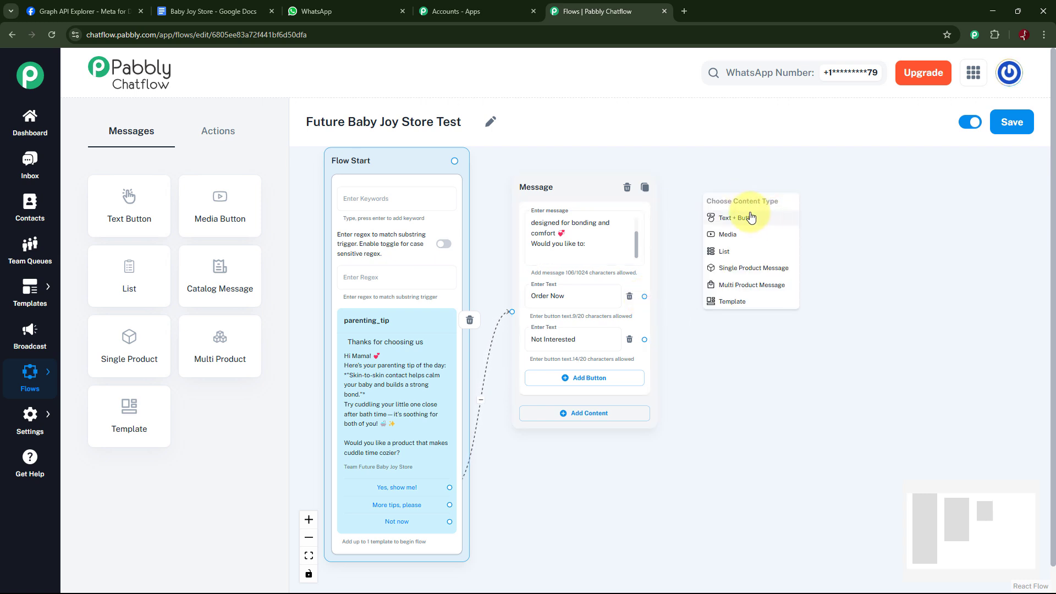
pyautogui.click(745, 218)
pyautogui.moveTo(778, 205); pyautogui.dragTo(779, 192)
# Paste the order confirmation text with the 1 hr delivery notice and Team Future Baby Joy Store sign-off, and review it.
pyautogui.click(764, 231)
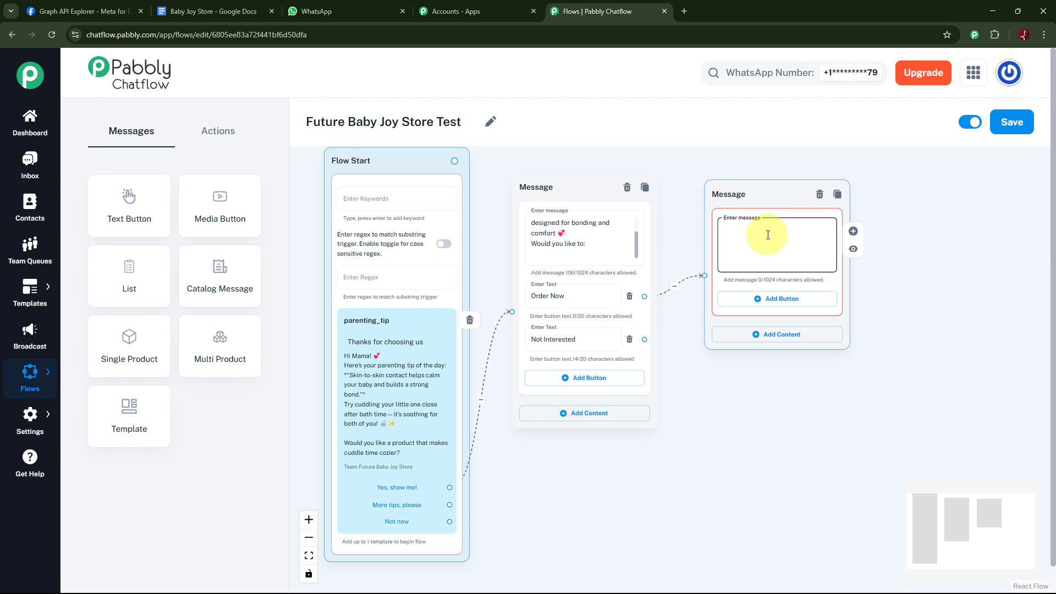
pyautogui.hotkey('ctrl', 'v')
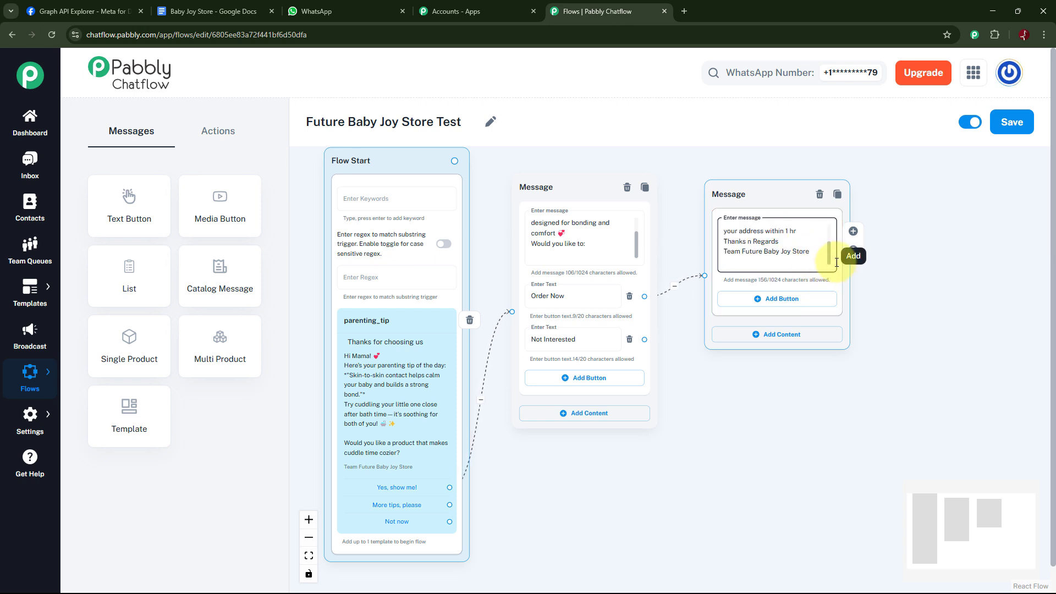
pyautogui.moveTo(831, 257); pyautogui.dragTo(831, 228)
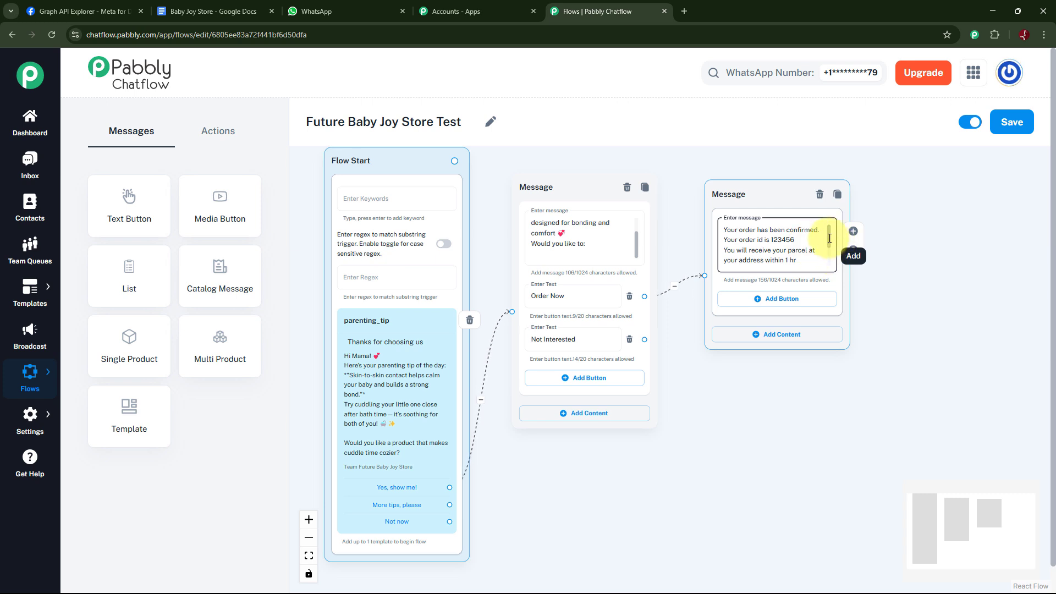
pyautogui.moveTo(830, 238); pyautogui.dragTo(829, 256)
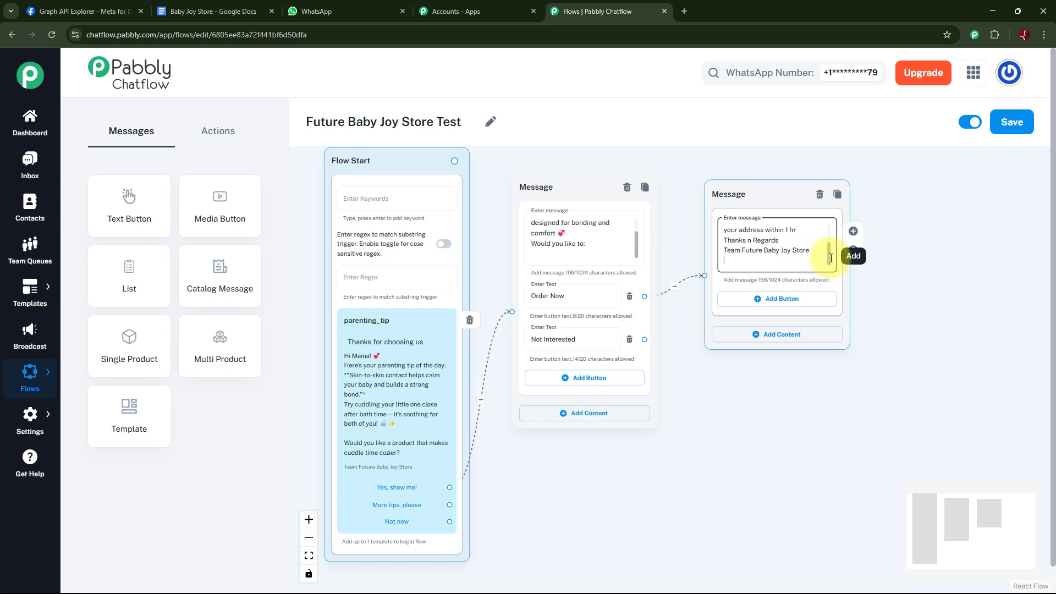
pyautogui.click(829, 259)
pyautogui.moveTo(829, 256); pyautogui.dragTo(827, 229)
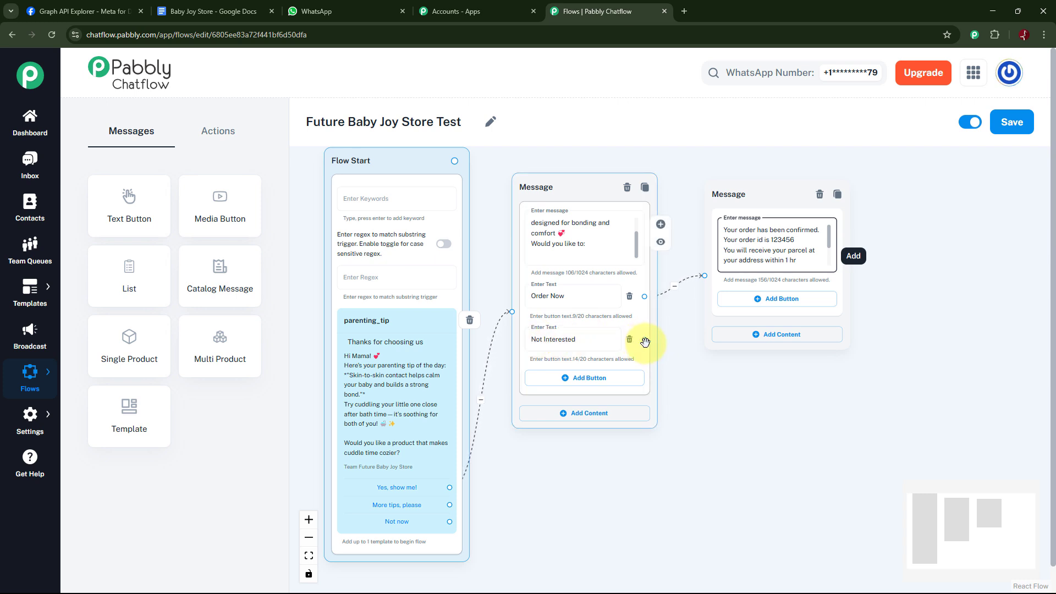
# Branch a new Text + Button message block from the "Not Interested" reply.
pyautogui.moveTo(645, 342)
pyautogui.mouseDown()
pyautogui.moveTo(698, 361)
pyautogui.moveTo(681, 431)
pyautogui.moveTo(700, 321)
pyautogui.moveTo(651, 331)
pyautogui.mouseUp()
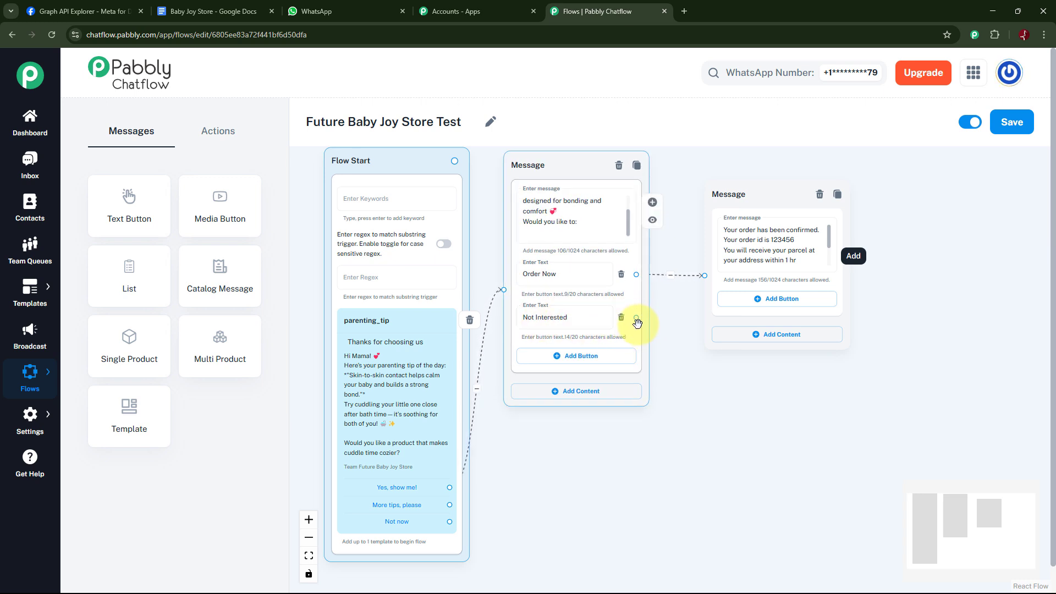
pyautogui.moveTo(636, 317); pyautogui.dragTo(772, 434)
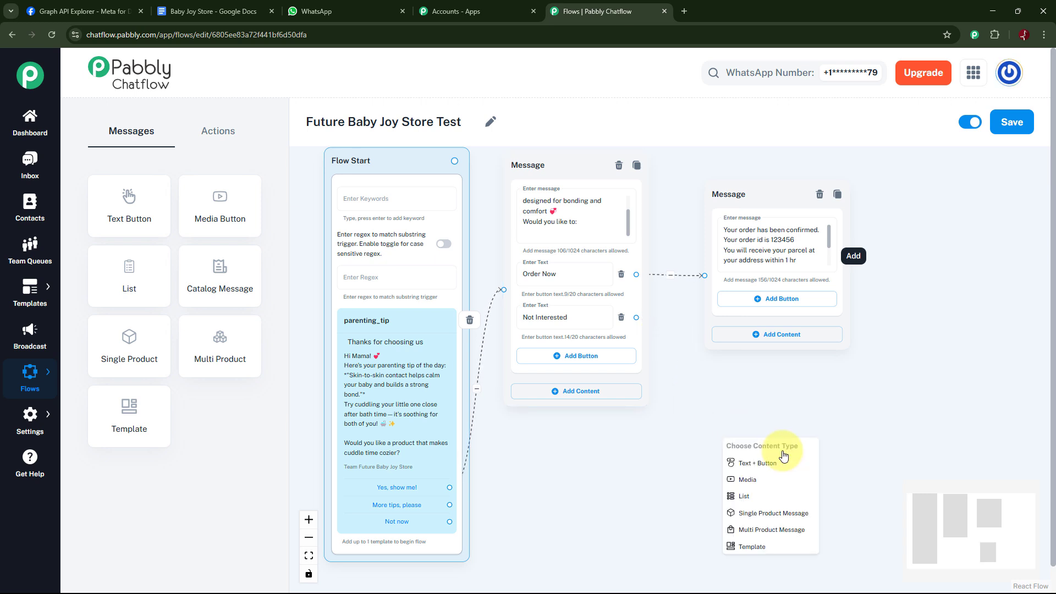
pyautogui.click(776, 463)
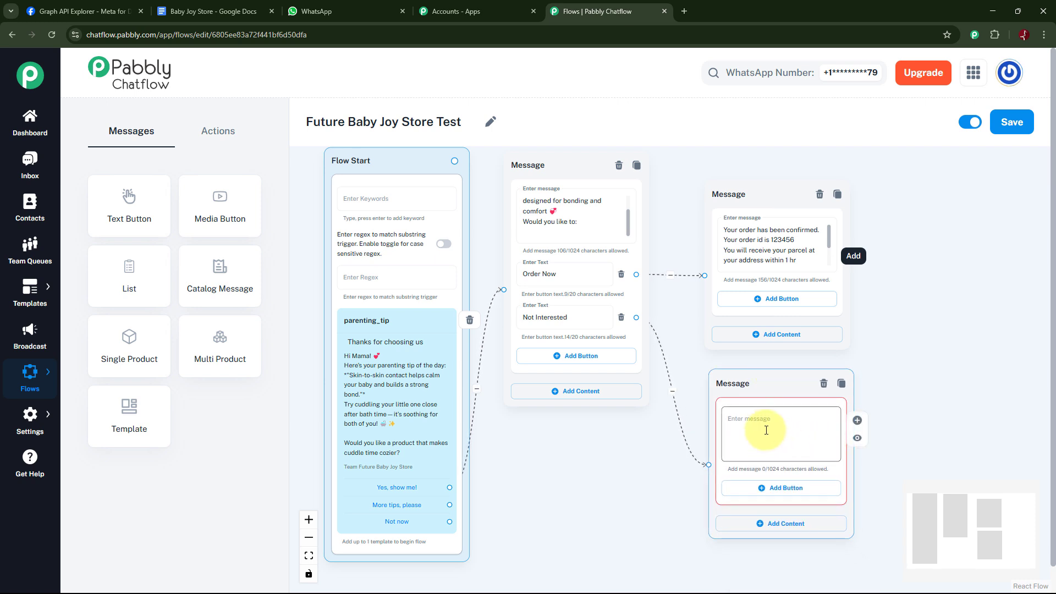
# Fill the new block with "No problem! We value your decision. Thanks for reaching out to the Future Baby Joy Store.".
pyautogui.click(766, 430)
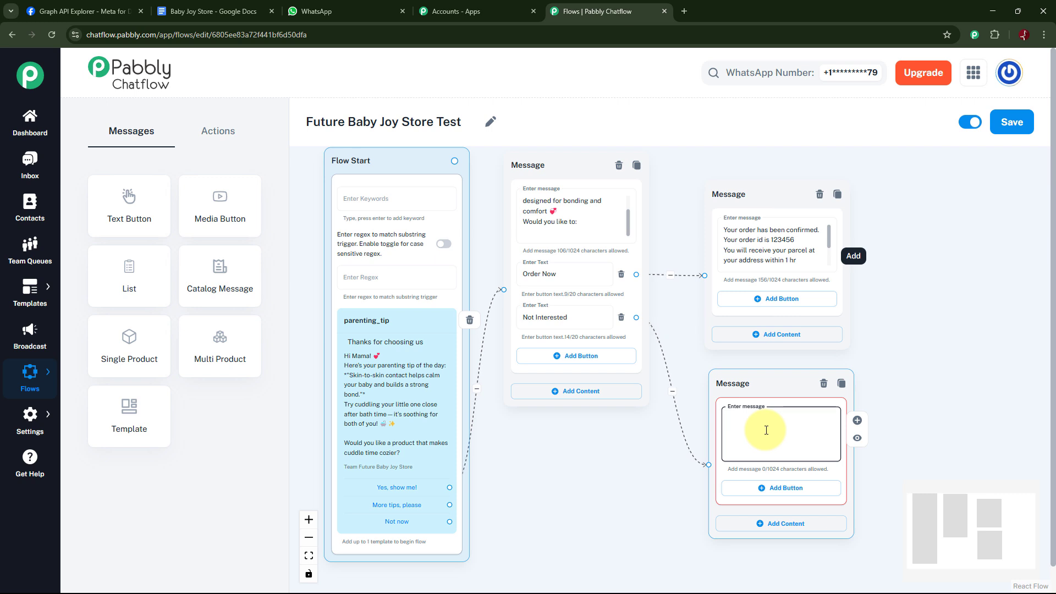
pyautogui.write('We value your decision. Thanks for reaching out to the Future Baby Joy Store.')
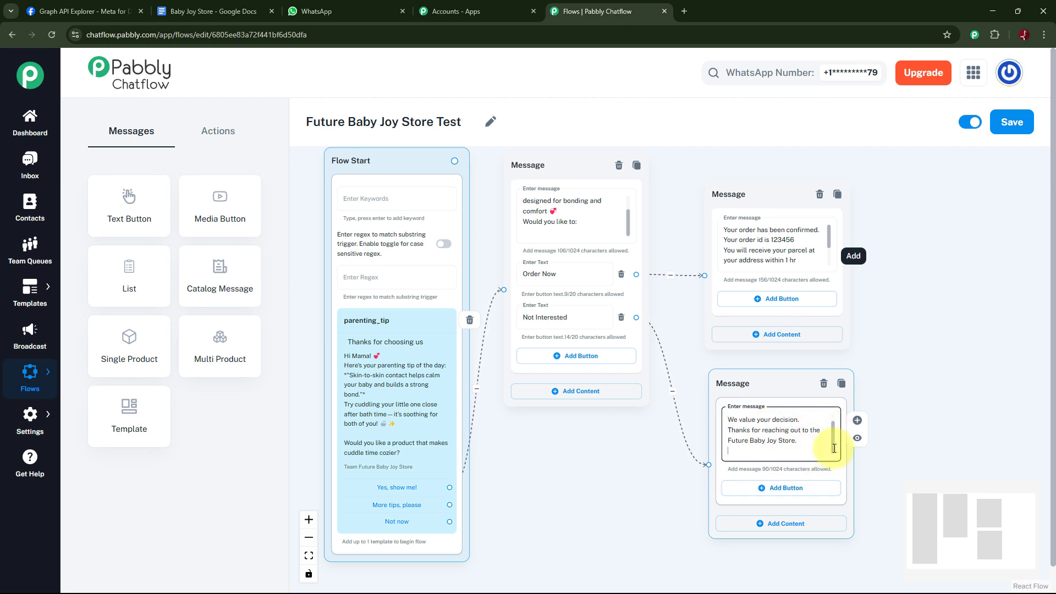
pyautogui.moveTo(835, 449); pyautogui.dragTo(836, 428)
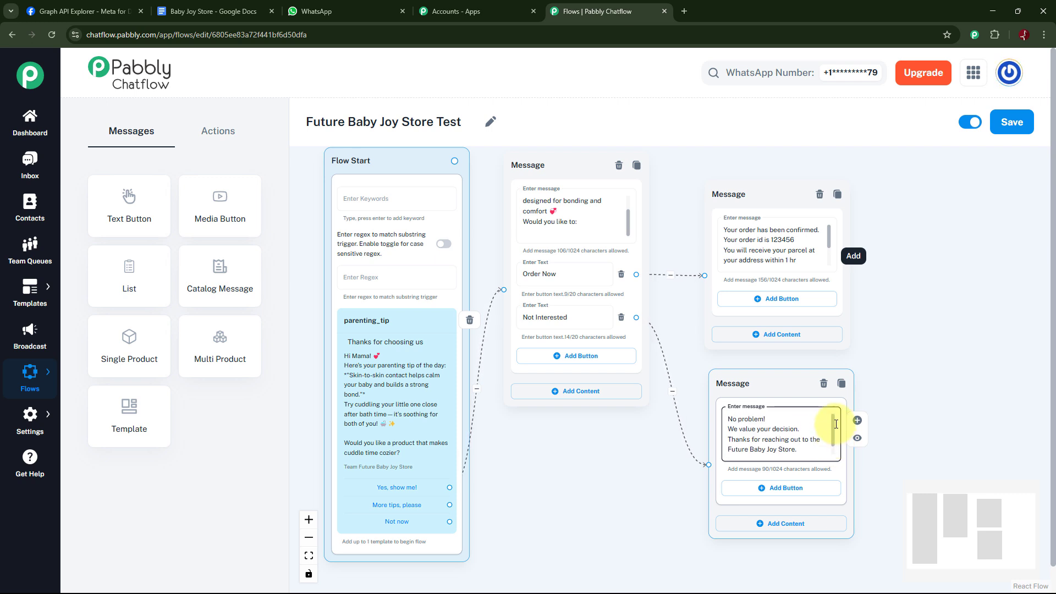
pyautogui.moveTo(836, 428); pyautogui.dragTo(834, 463)
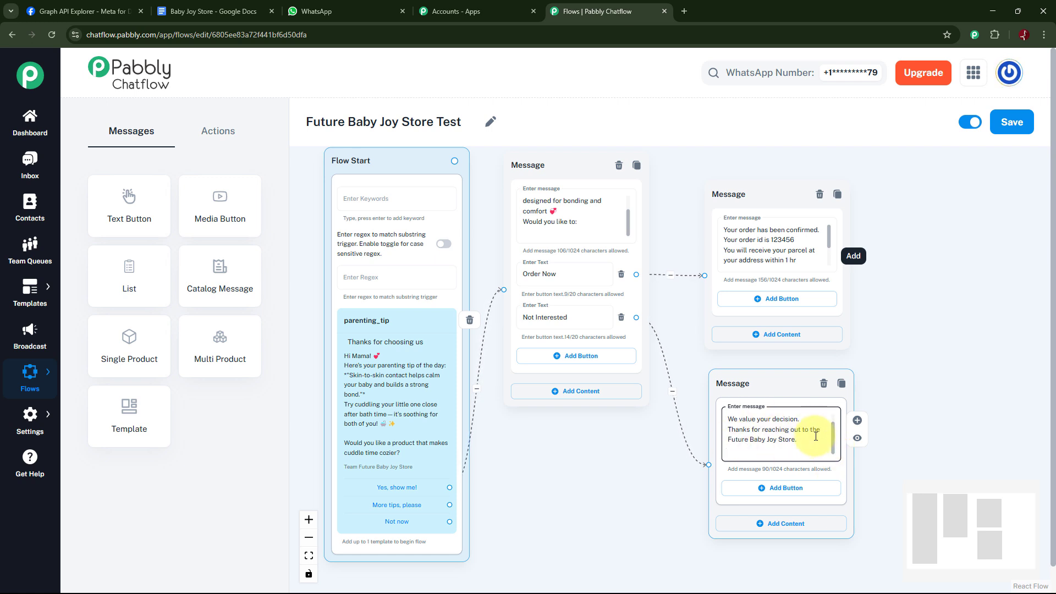
# Connect the template's "Not now" reply to the existing "We value your decision" message block.
pyautogui.click(576, 323)
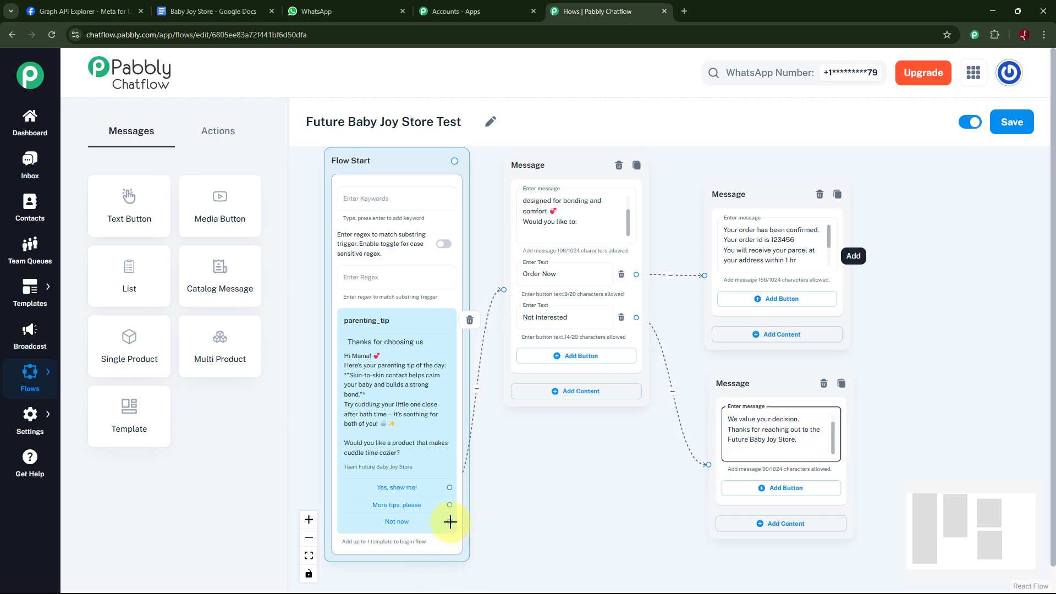
pyautogui.moveTo(450, 521); pyautogui.dragTo(709, 465)
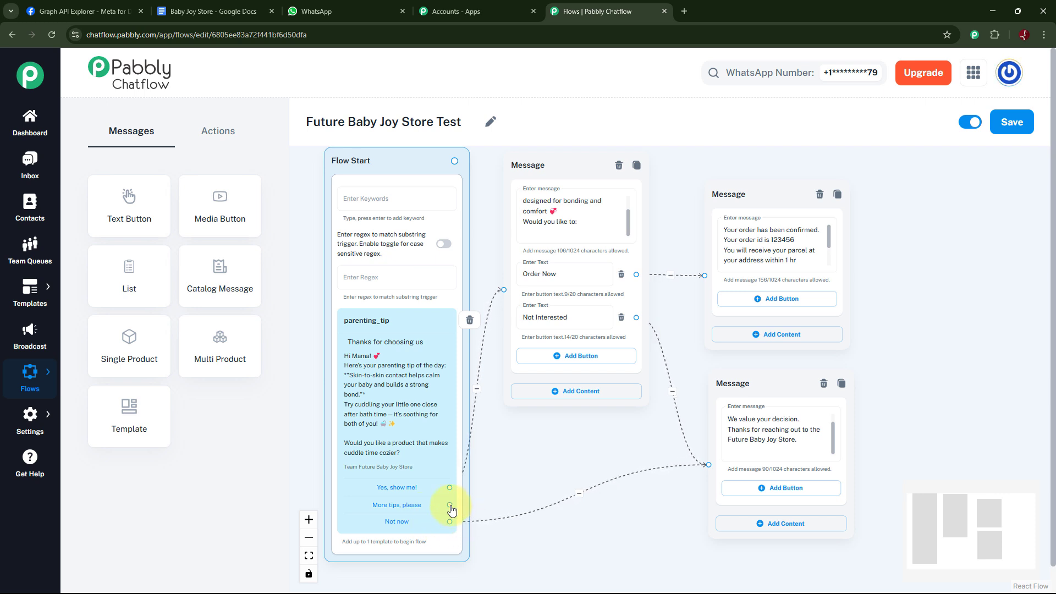
# Branch a new Text + Button message block from the template's "More tips, please" reply and place it below the baby wraps message.
pyautogui.moveTo(546, 456); pyautogui.dragTo(572, 438)
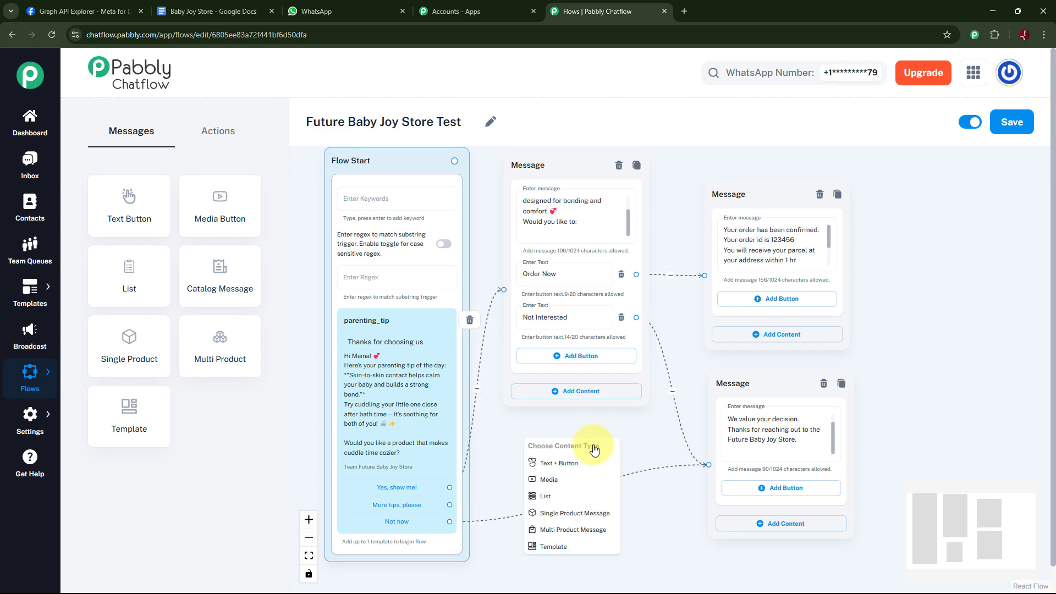
pyautogui.click(550, 441)
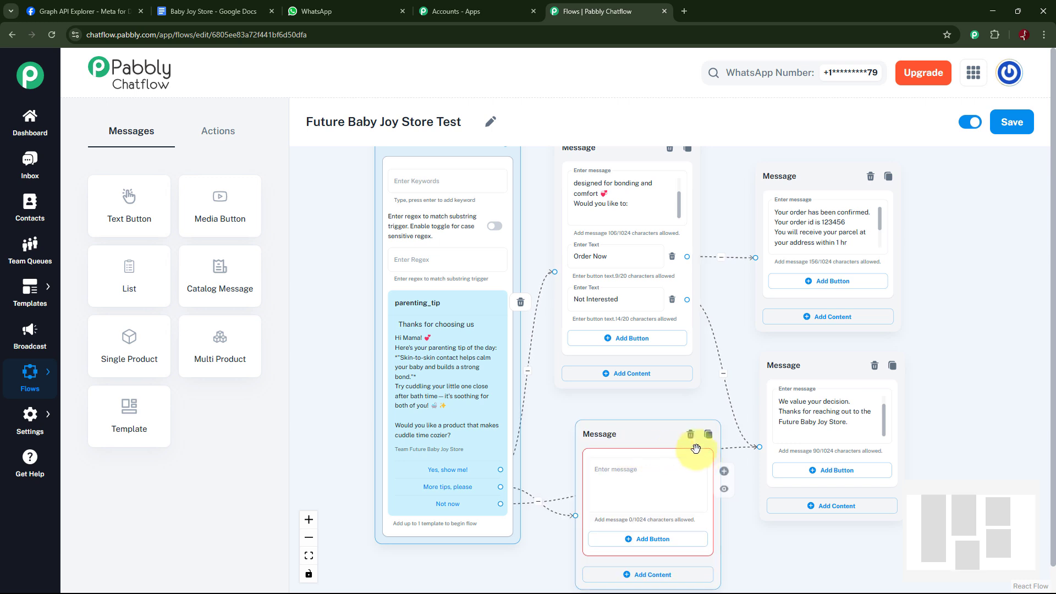
pyautogui.moveTo(660, 435); pyautogui.dragTo(658, 412)
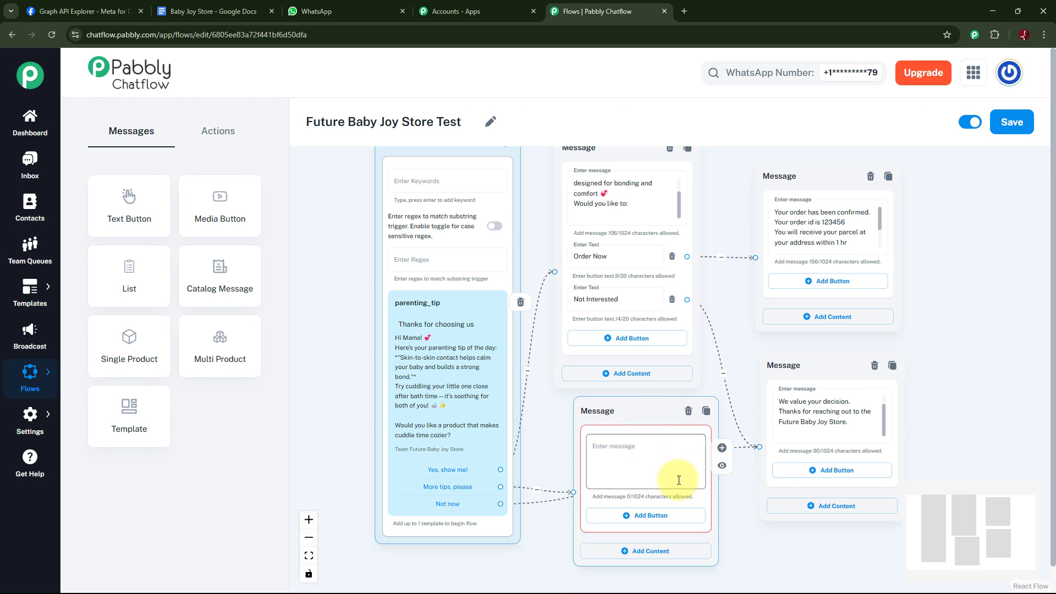
# Paste and review the tip starting "Here's another one" about humming a tune during diaper changes, ending "Want tips daily or just now and then?".
pyautogui.click(633, 453)
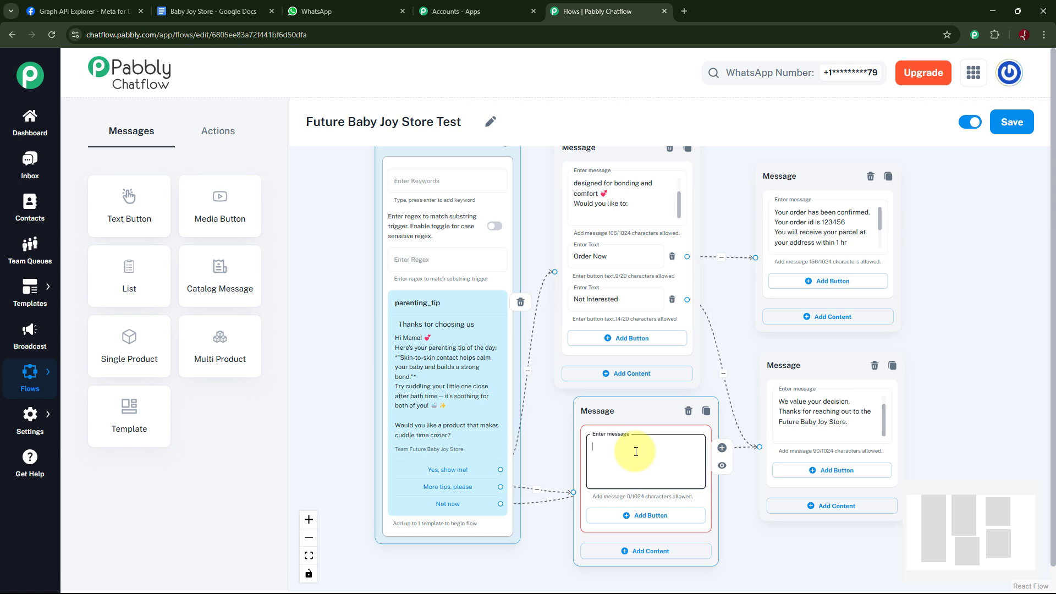
pyautogui.hotkey('ctrl', 'v')
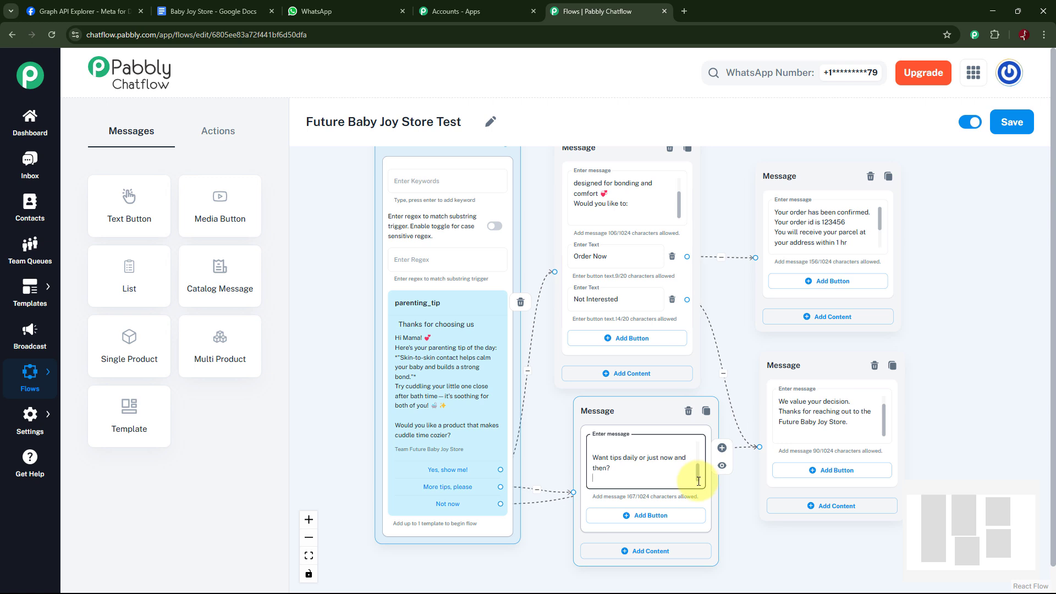
pyautogui.moveTo(699, 482); pyautogui.dragTo(699, 446)
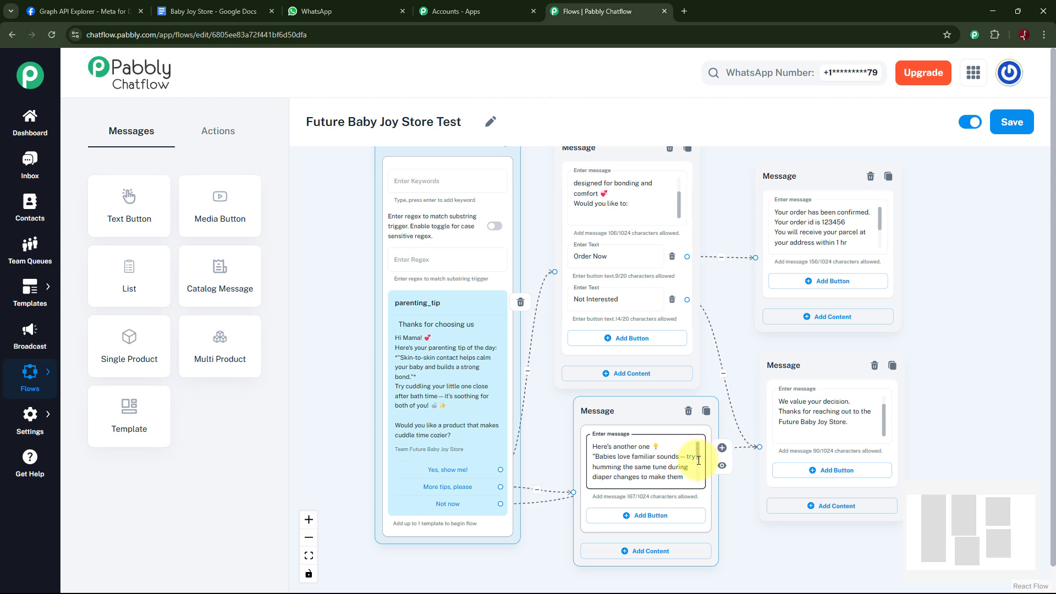
pyautogui.scroll(-1, 699, 460)
pyautogui.moveTo(699, 460); pyautogui.dragTo(699, 469)
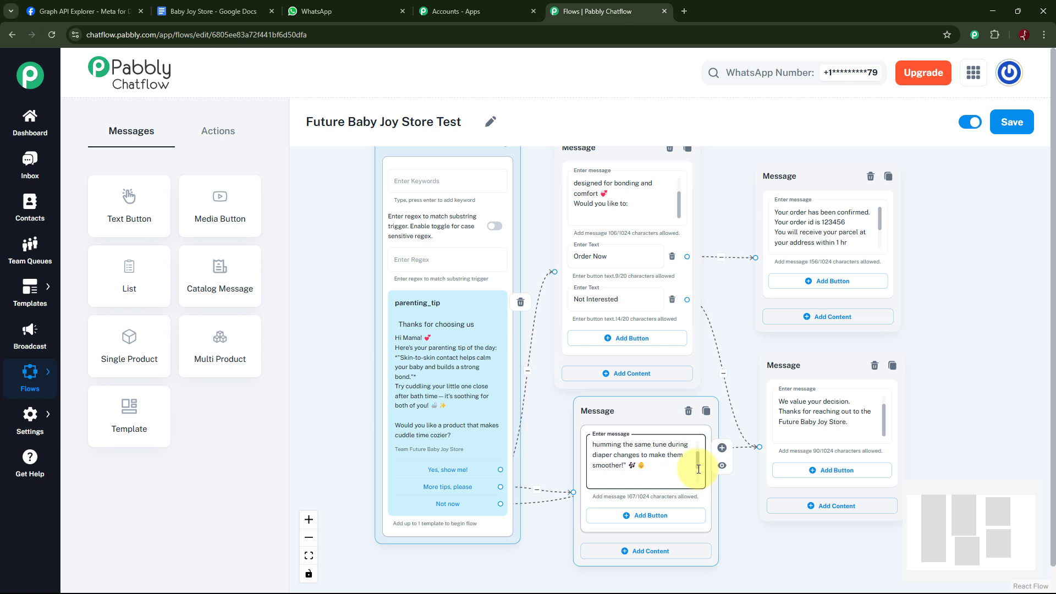
pyautogui.scroll(-2, 698, 475)
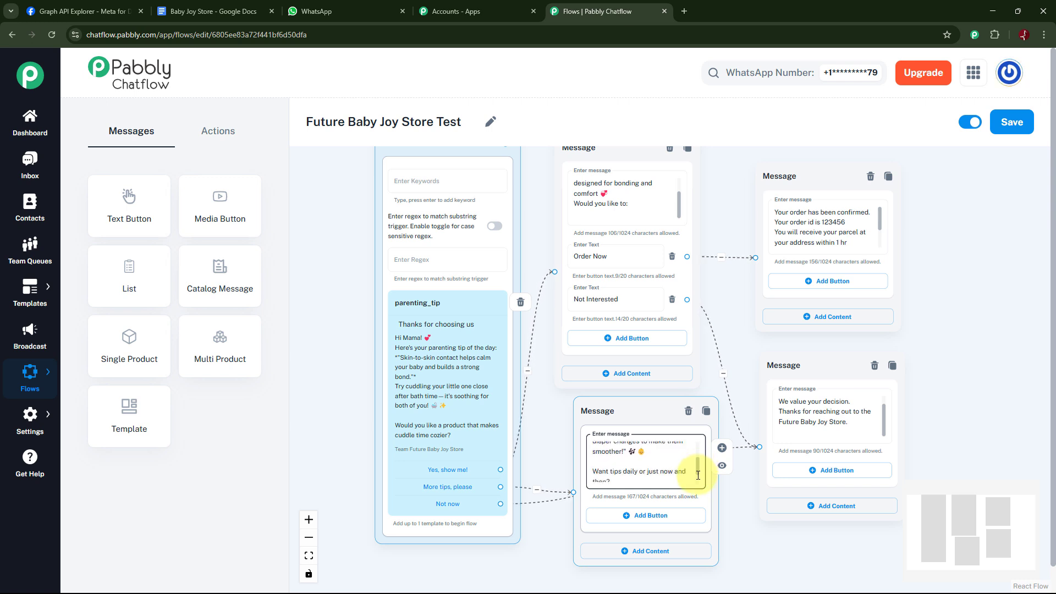
pyautogui.scroll(-1, 698, 479)
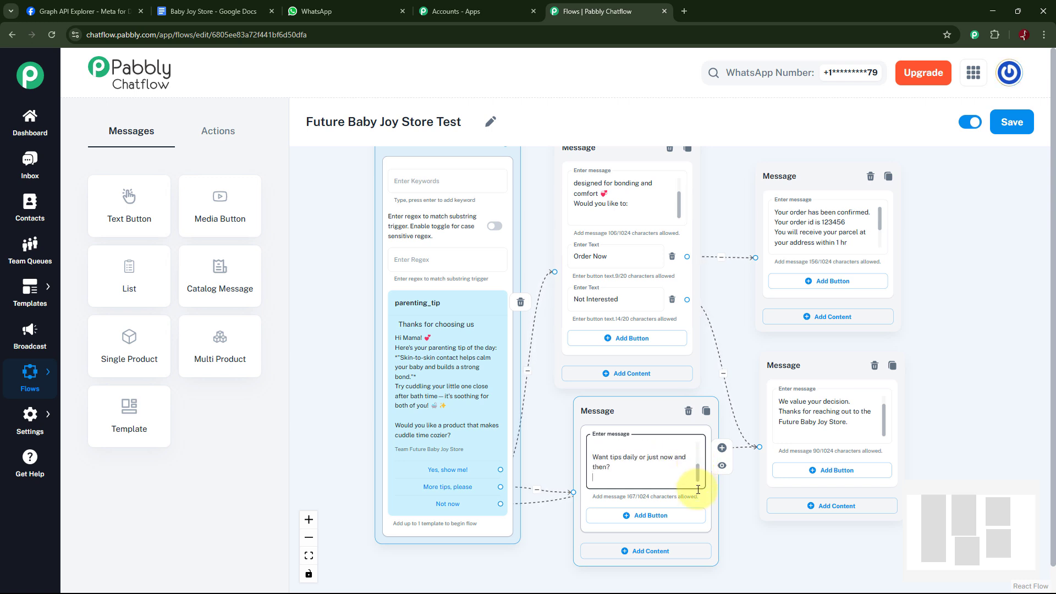
pyautogui.click(623, 484)
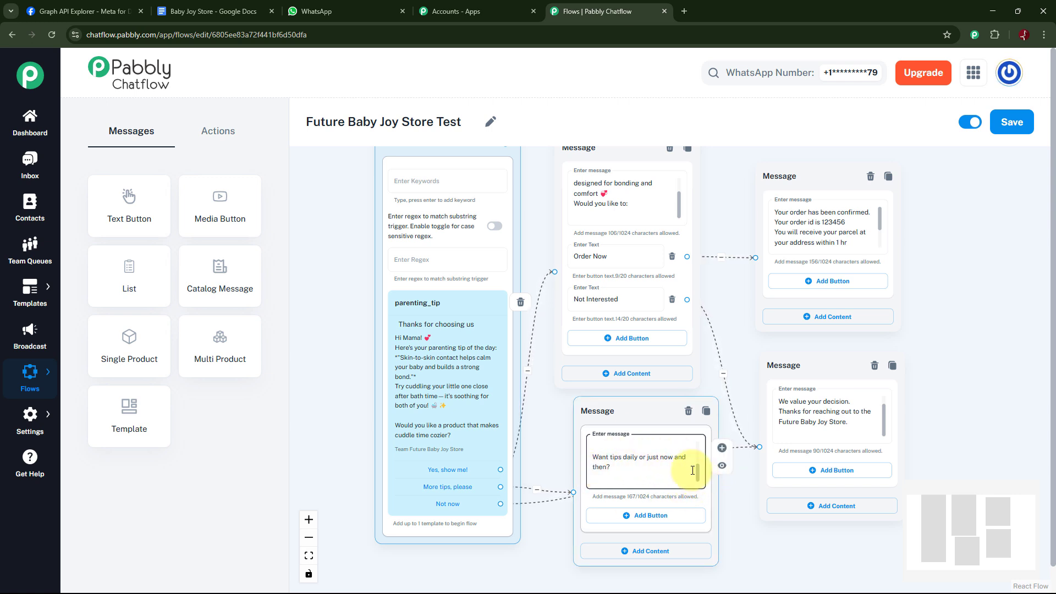
# Add three reply buttons to the second parenting tip message, labelled "Daily", "Weekly" and "I'll decide later".
pyautogui.click(637, 521)
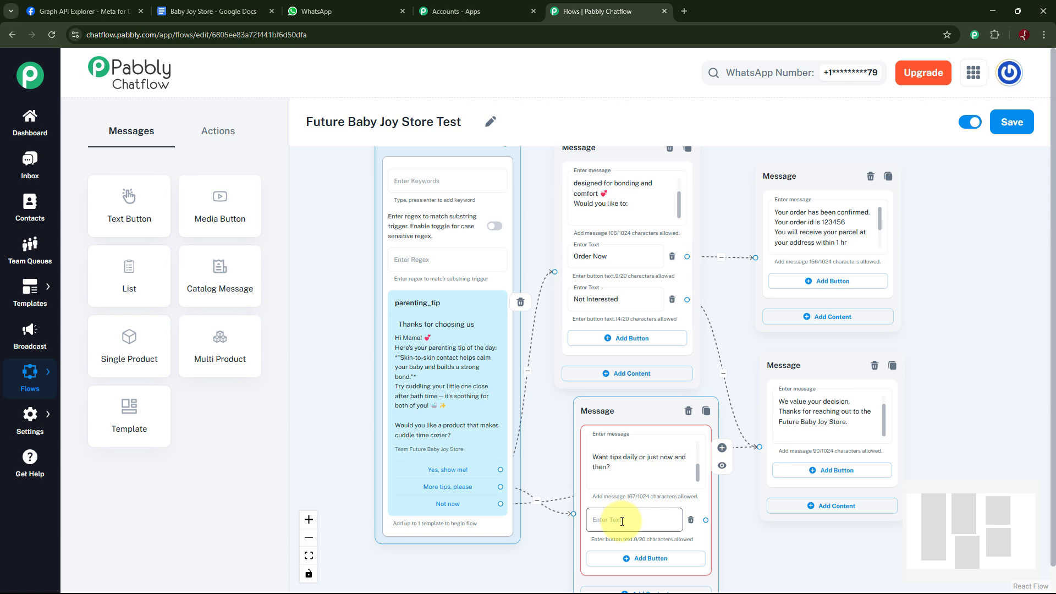
pyautogui.click(622, 522)
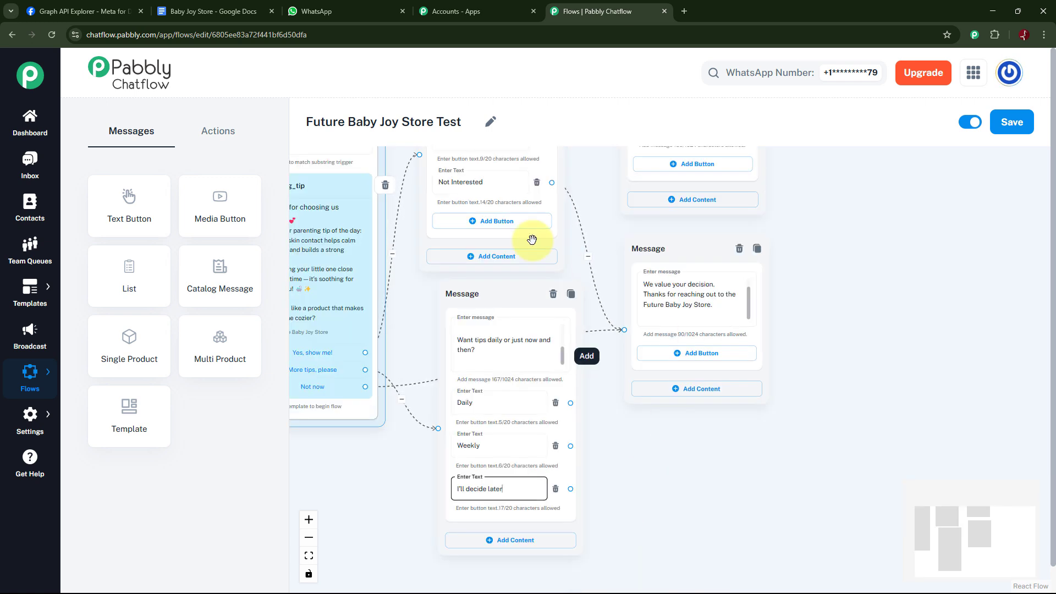
pyautogui.click(334, 378)
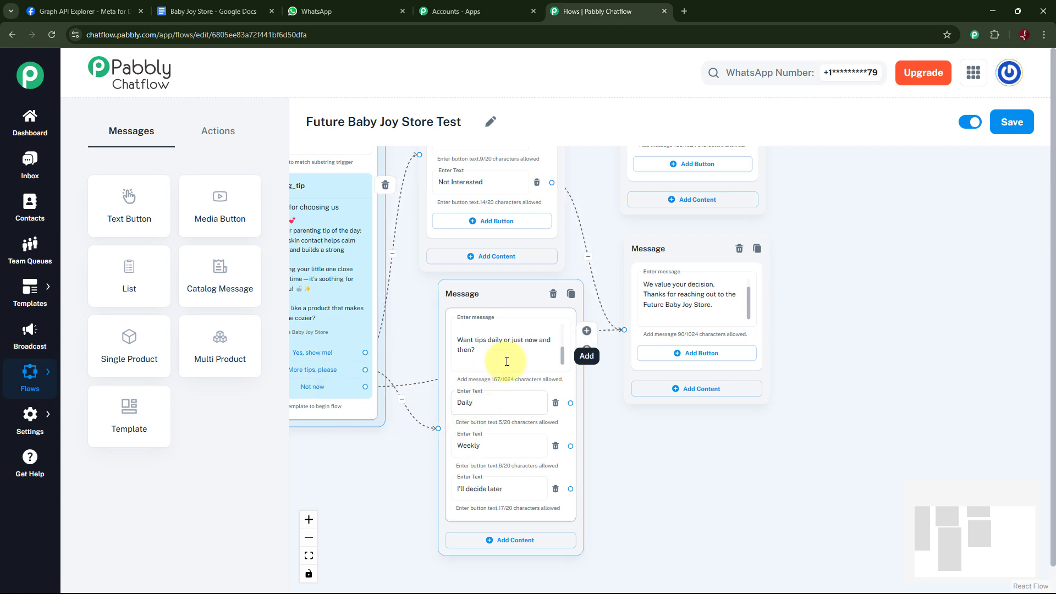
pyautogui.moveTo(564, 357)
pyautogui.mouseDown()
pyautogui.moveTo(565, 341)
pyautogui.moveTo(564, 360)
pyautogui.mouseUp()
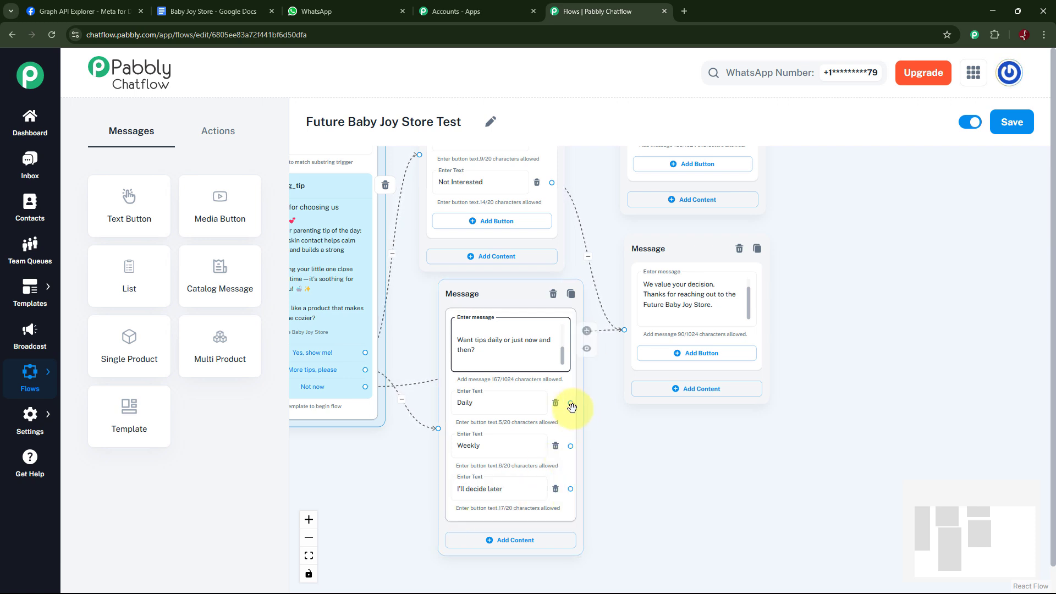
# Branch a new Text + Button message block from the "Daily" reply and move it closer, beside the tip message.
pyautogui.moveTo(570, 404); pyautogui.dragTo(807, 442)
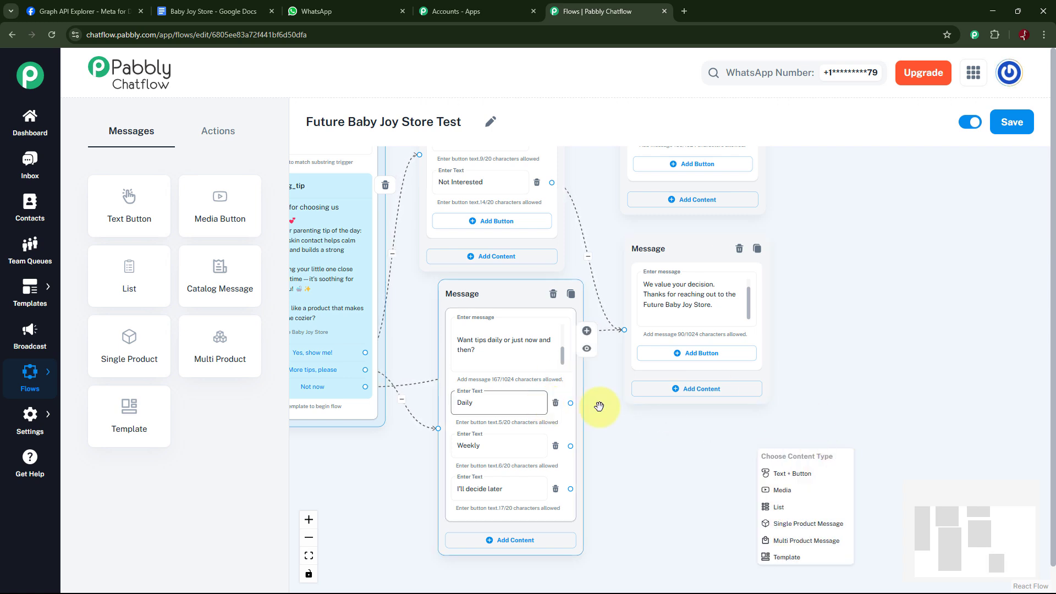
pyautogui.click(799, 474)
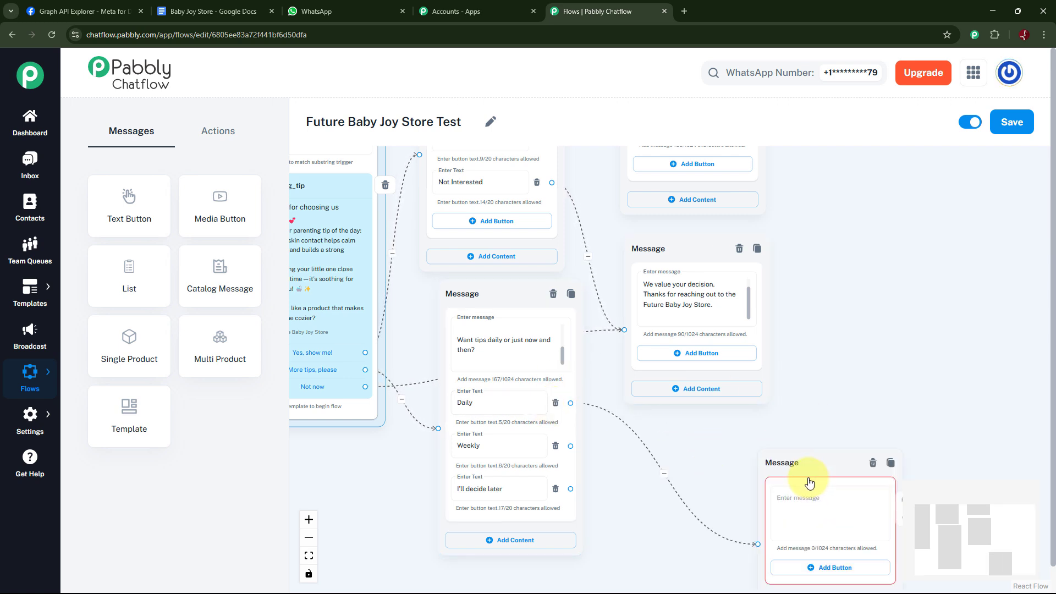
pyautogui.moveTo(837, 459); pyautogui.dragTo(725, 417)
# Paste "Sure! We will share parenting tips as per your choice. Thanks for reaching out Future Baby Joy Store" into the new block and review it.
pyautogui.click(703, 461)
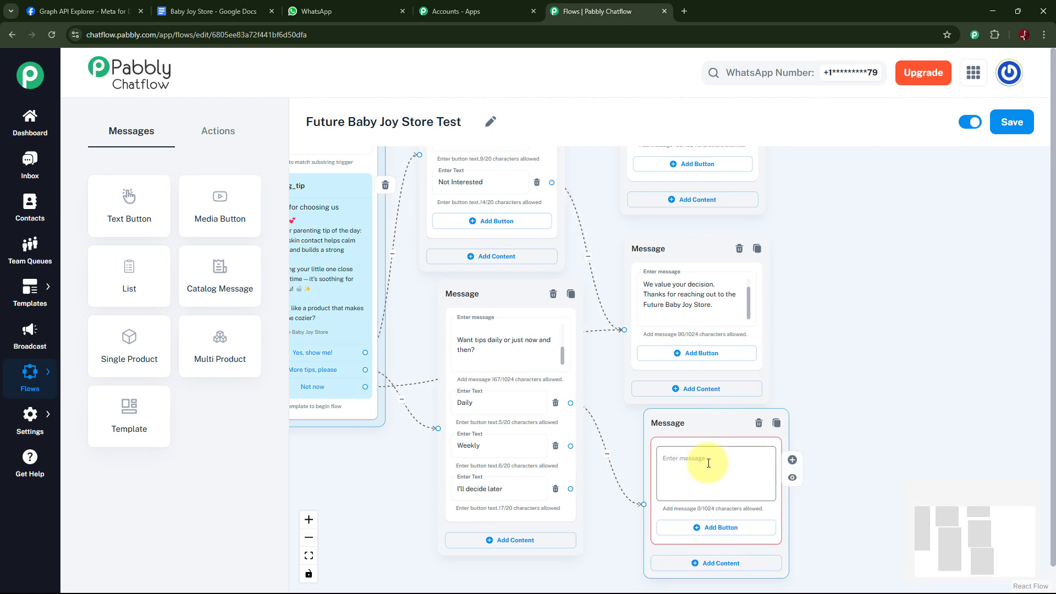
pyautogui.hotkey('ctrl', 'v')
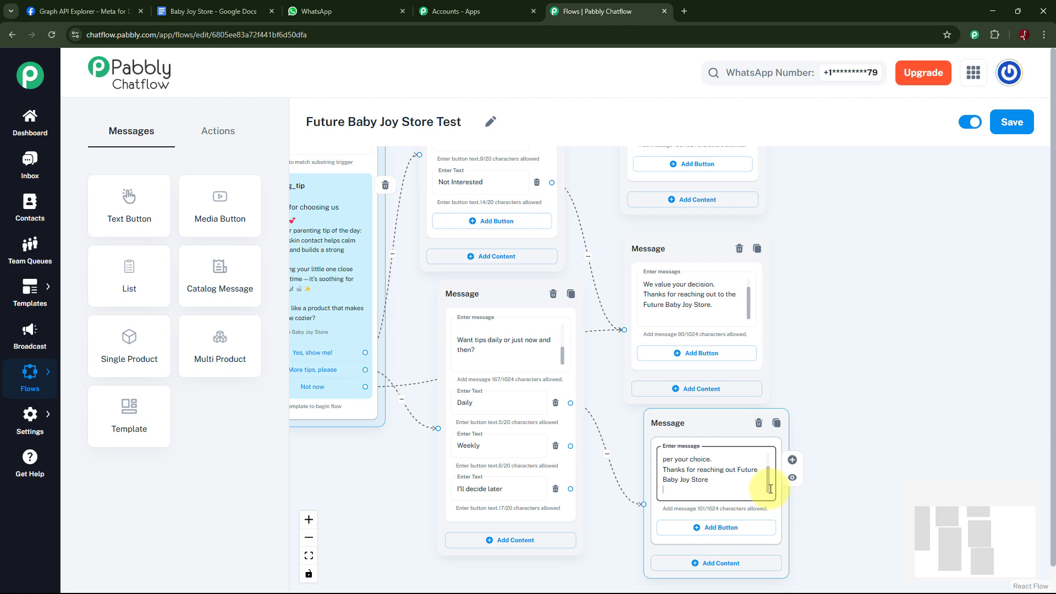
pyautogui.moveTo(767, 483); pyautogui.dragTo(765, 438)
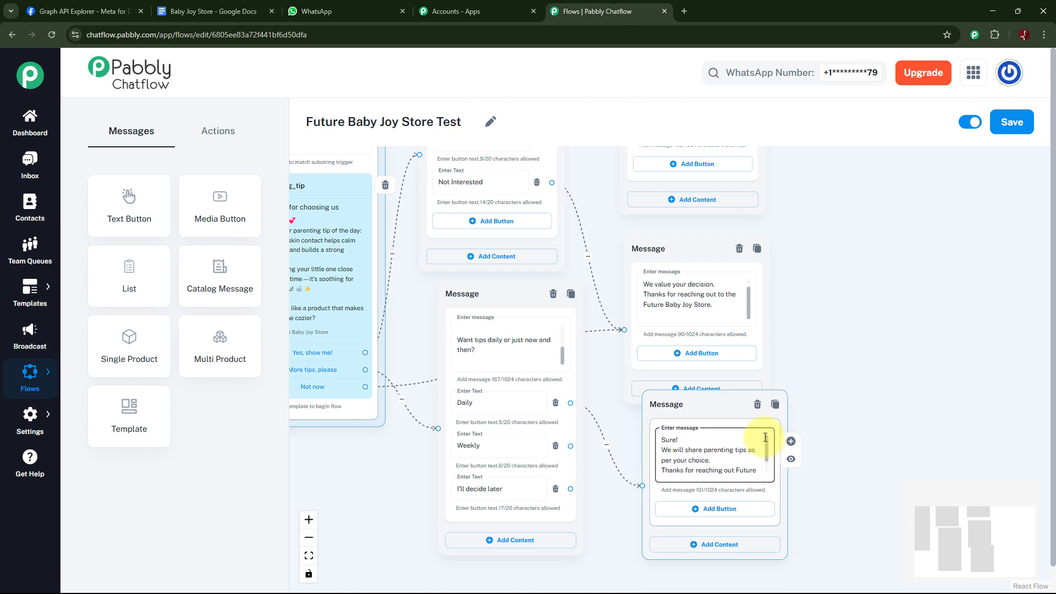
pyautogui.moveTo(766, 441); pyautogui.dragTo(769, 469)
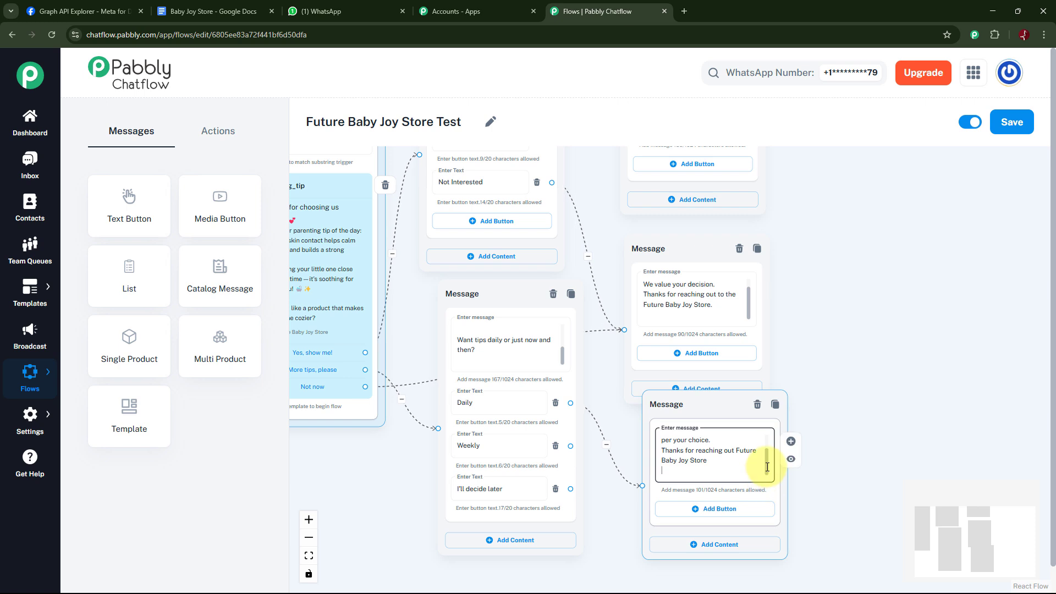
pyautogui.moveTo(765, 462); pyautogui.dragTo(769, 455)
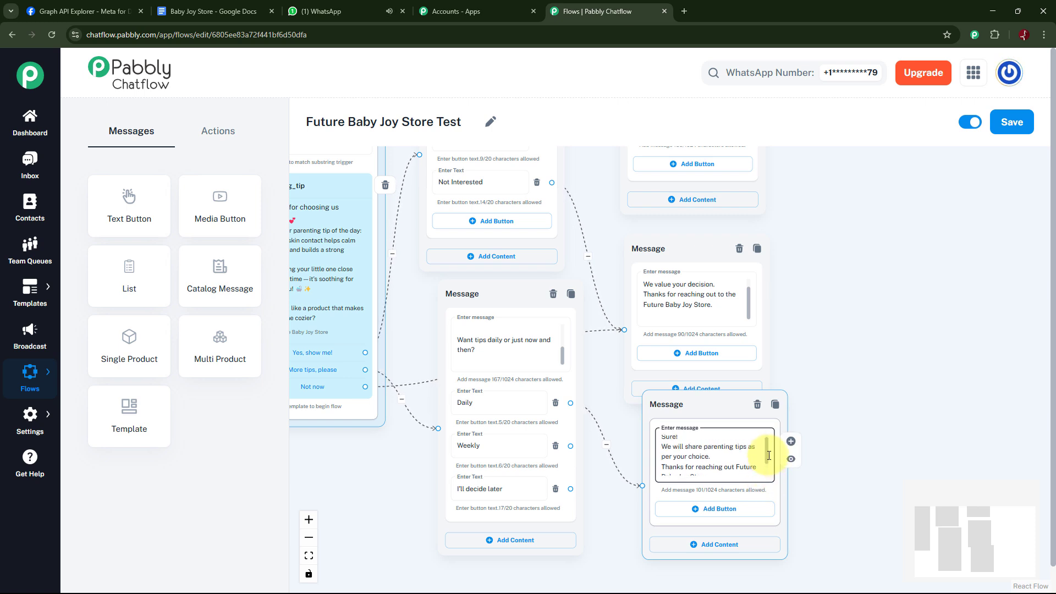
pyautogui.scroll(-2, 769, 456)
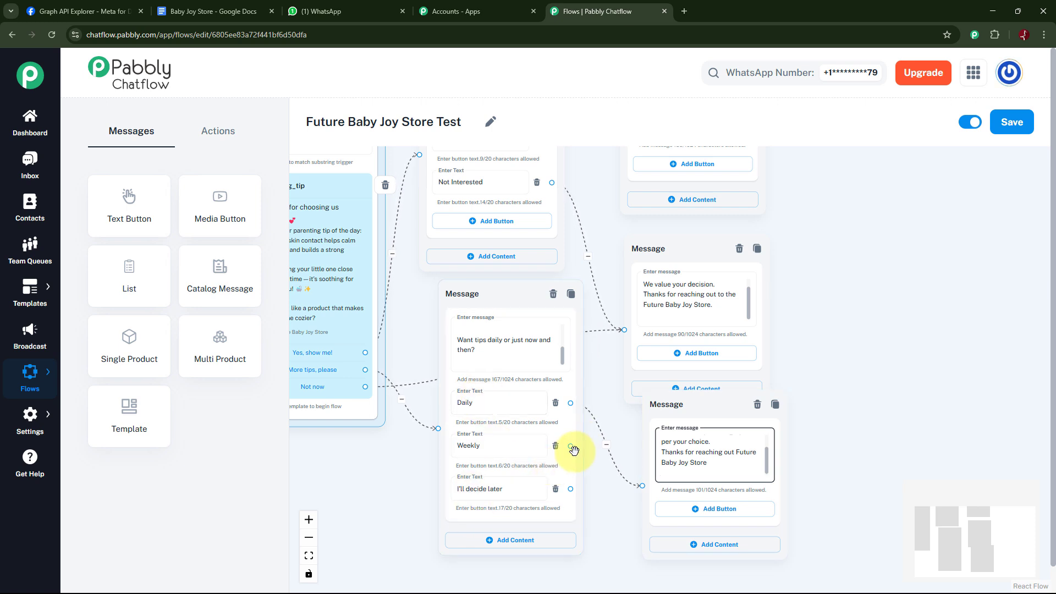
# Connect the "Weekly" and "I'll decide later" replies to the same "We will share parenting tips" message block and look over the whole flow.
pyautogui.moveTo(570, 446); pyautogui.dragTo(643, 486)
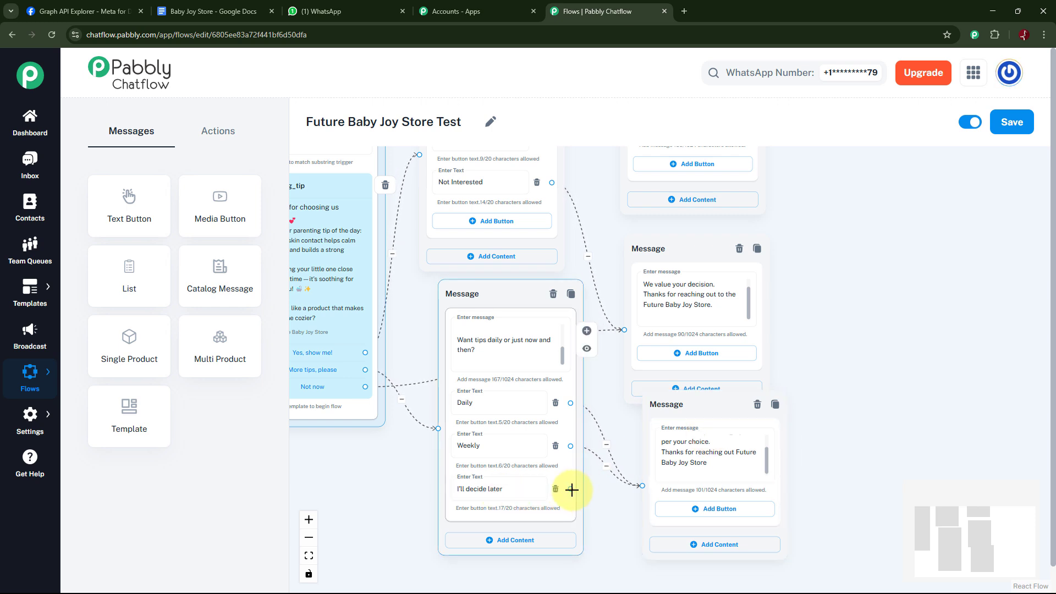
pyautogui.moveTo(572, 490); pyautogui.dragTo(643, 490)
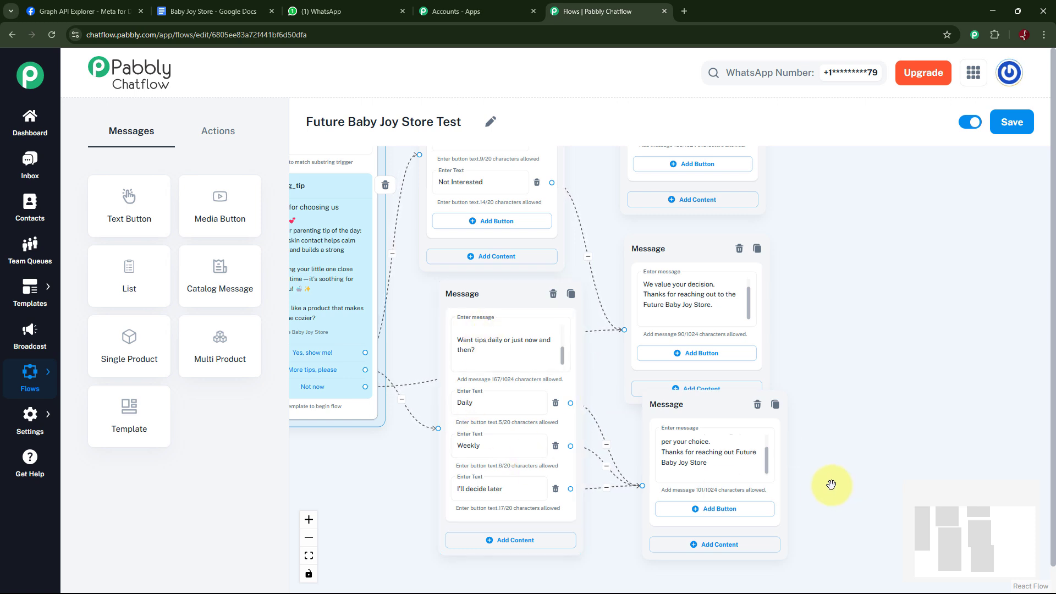
pyautogui.moveTo(766, 464); pyautogui.dragTo(766, 476)
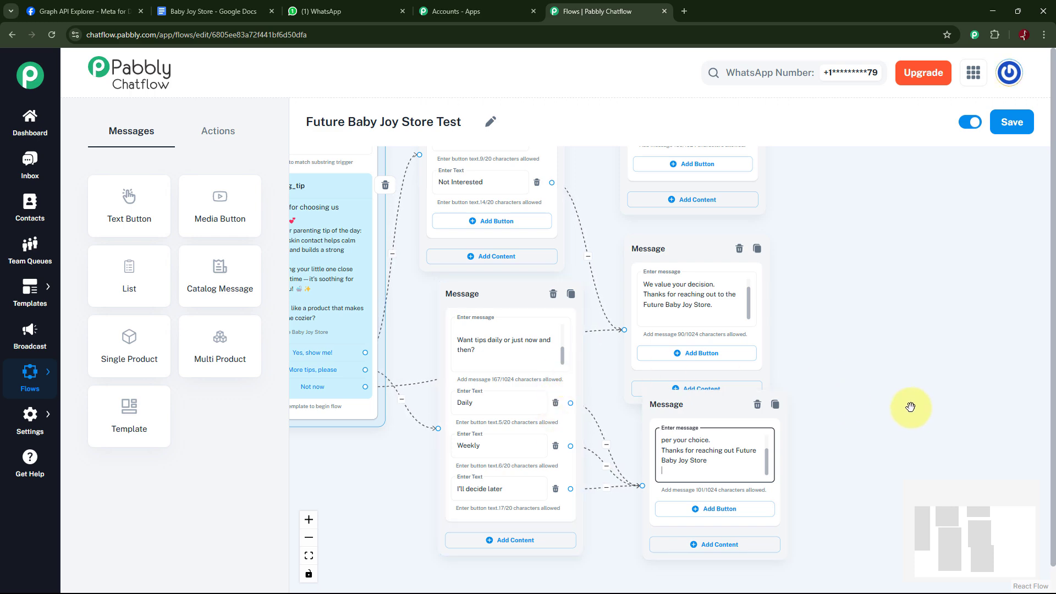
pyautogui.scroll(-2, 910, 407)
pyautogui.moveTo(894, 361); pyautogui.dragTo(877, 431)
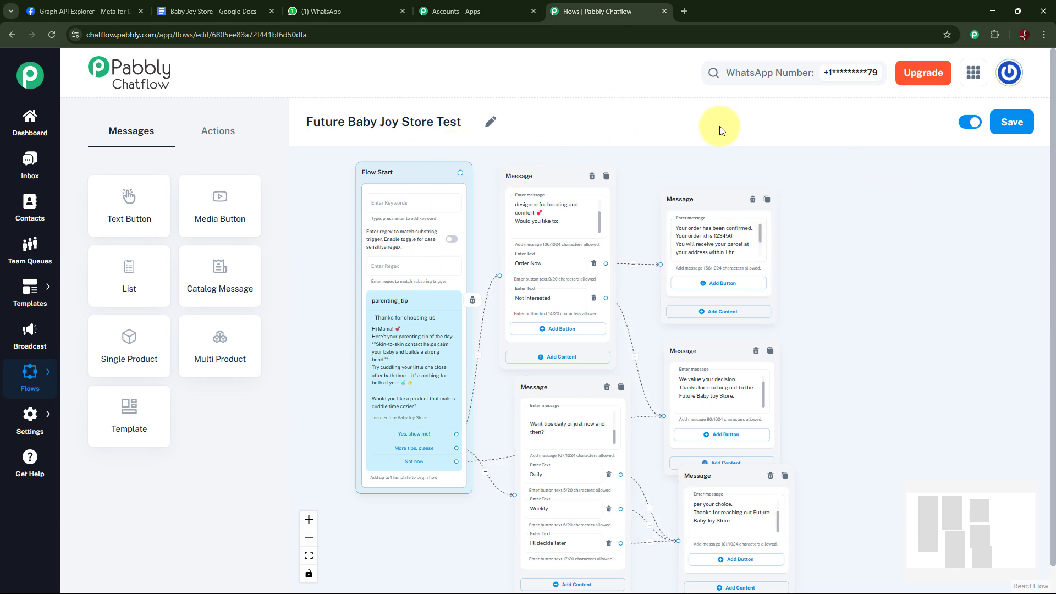
# Check the layout of the whole Future Baby Joy Store Test flow and save it.
pyautogui.scroll(-3, 918, 286)
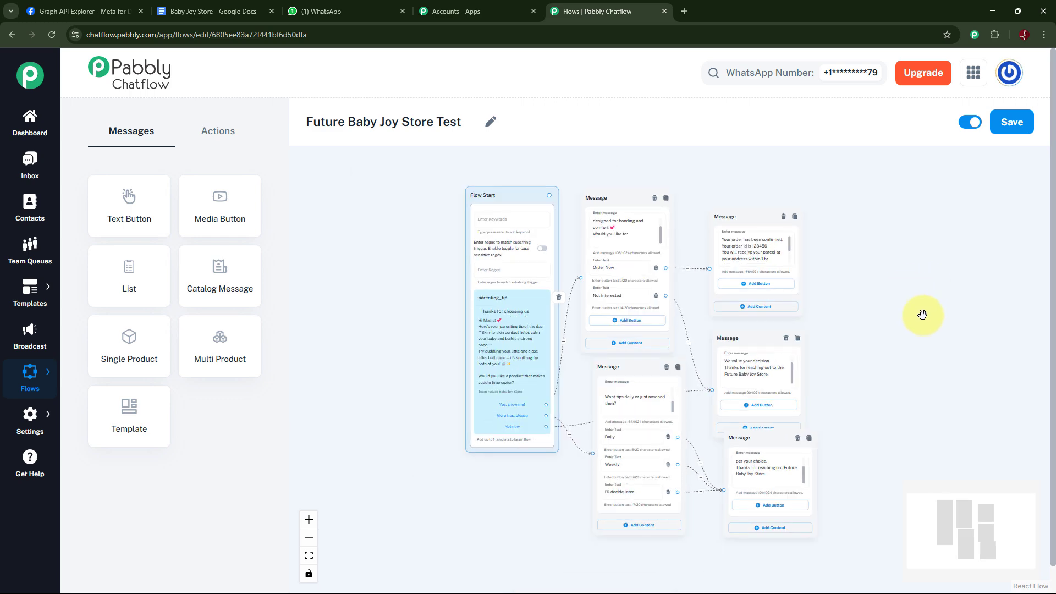
pyautogui.moveTo(830, 288); pyautogui.dragTo(823, 334)
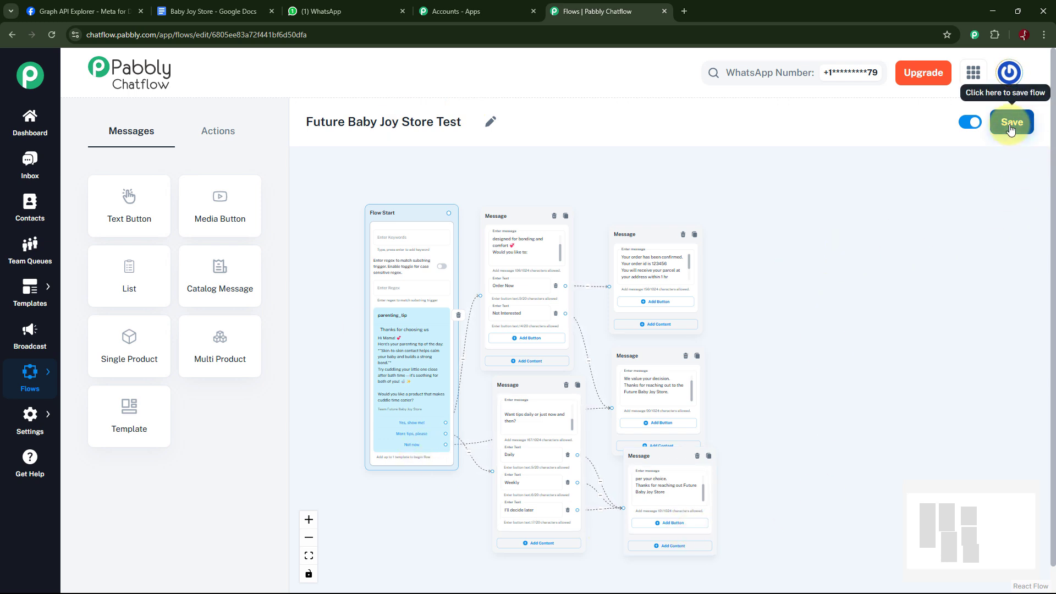
pyautogui.click(1011, 124)
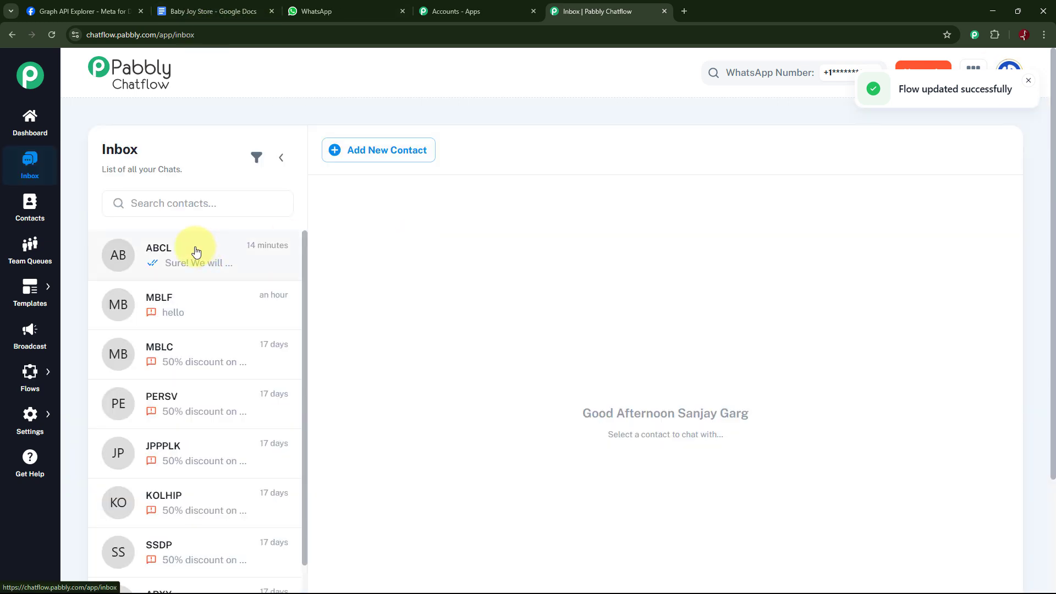
# Open the ABCL conversation in the inbox and send it the approved parenting_tip template.
pyautogui.click(165, 261)
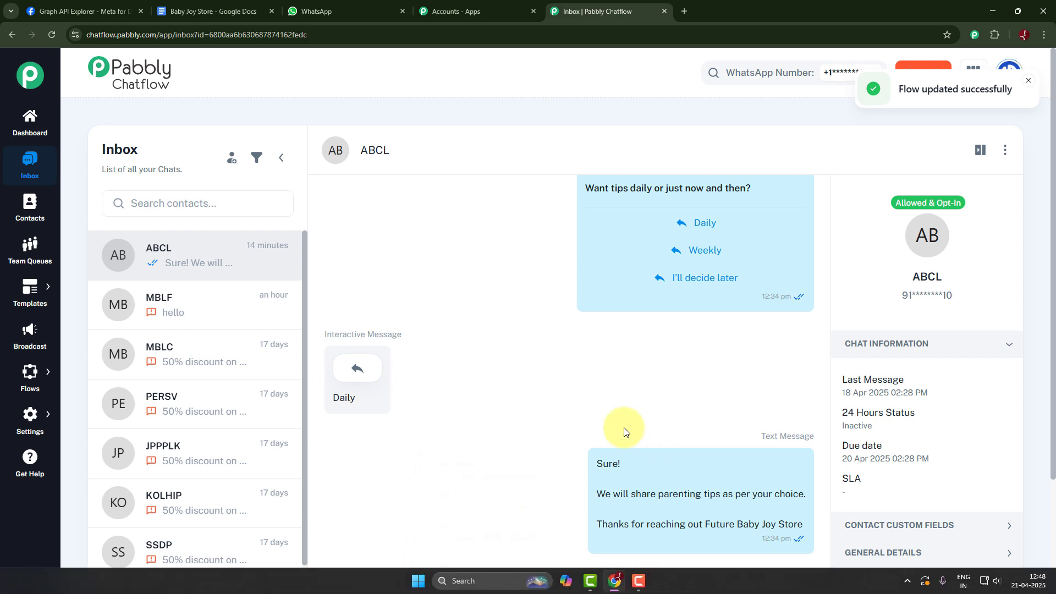
pyautogui.scroll(-3, 624, 430)
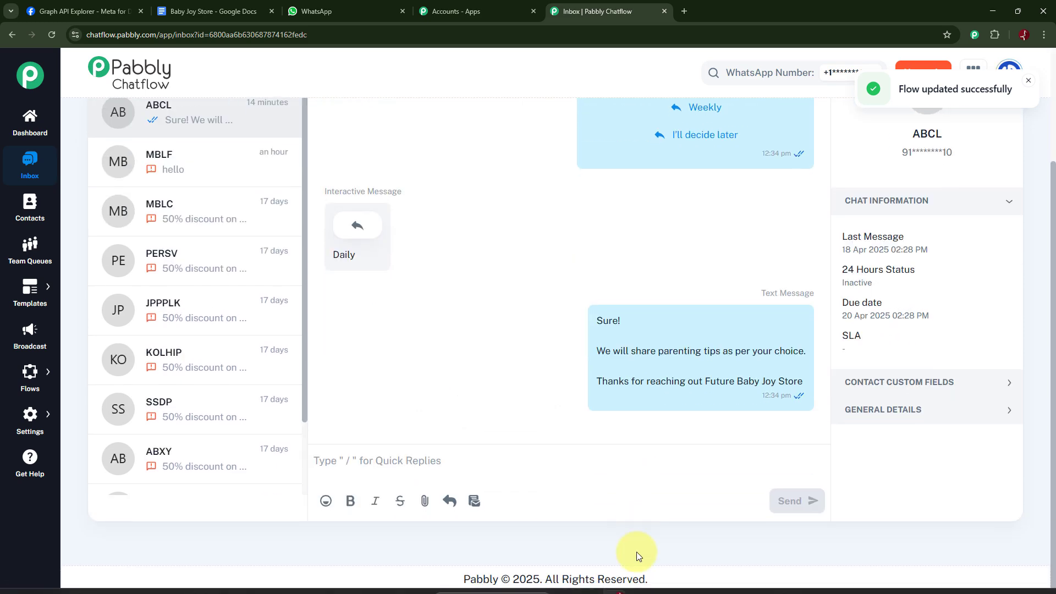
pyautogui.click(472, 508)
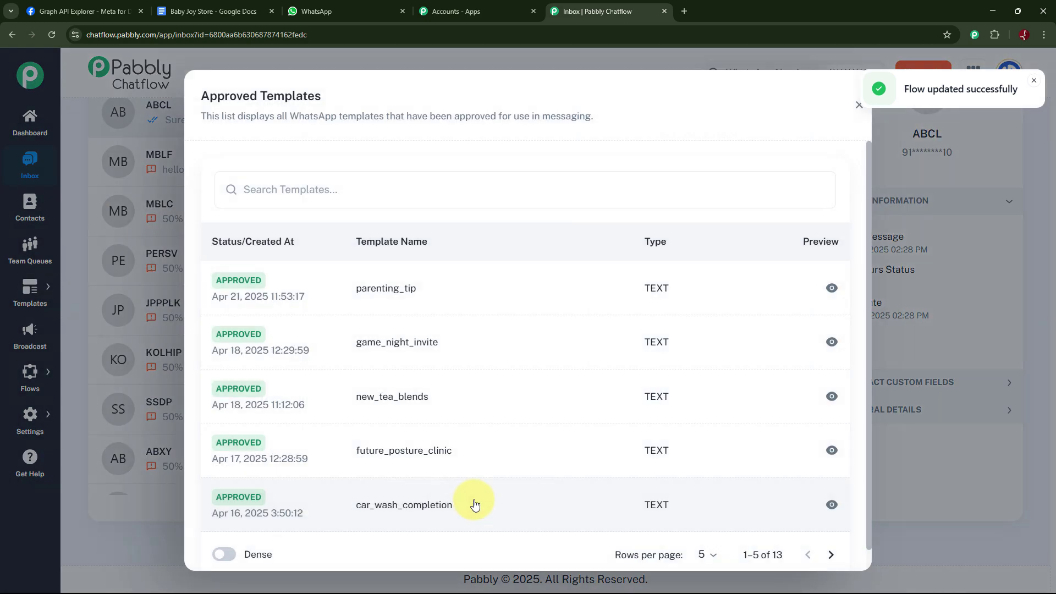
pyautogui.click(380, 296)
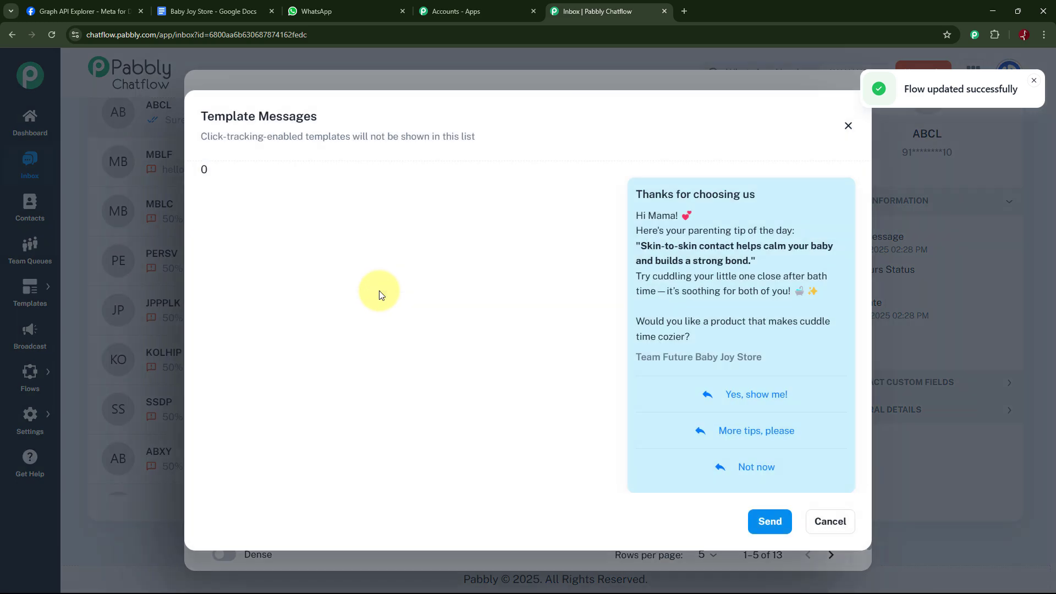
pyautogui.click(770, 521)
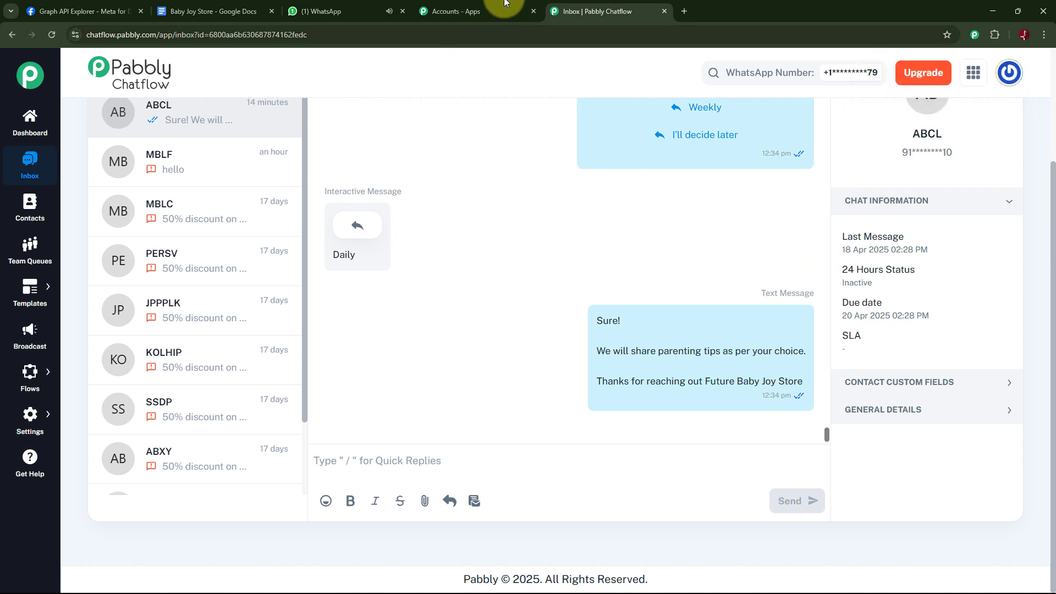
# Switch to WhatsApp and test the bot's replies by answering "Yes, show me!", "Order Now", "Not Interested" and "More tips, please".
pyautogui.click(332, 13)
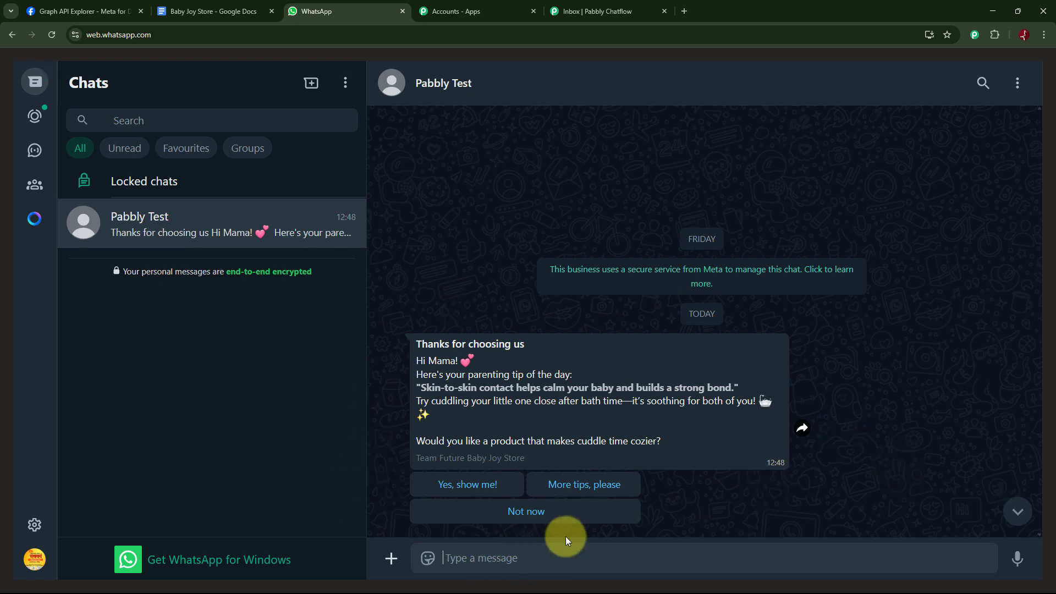
pyautogui.click(483, 493)
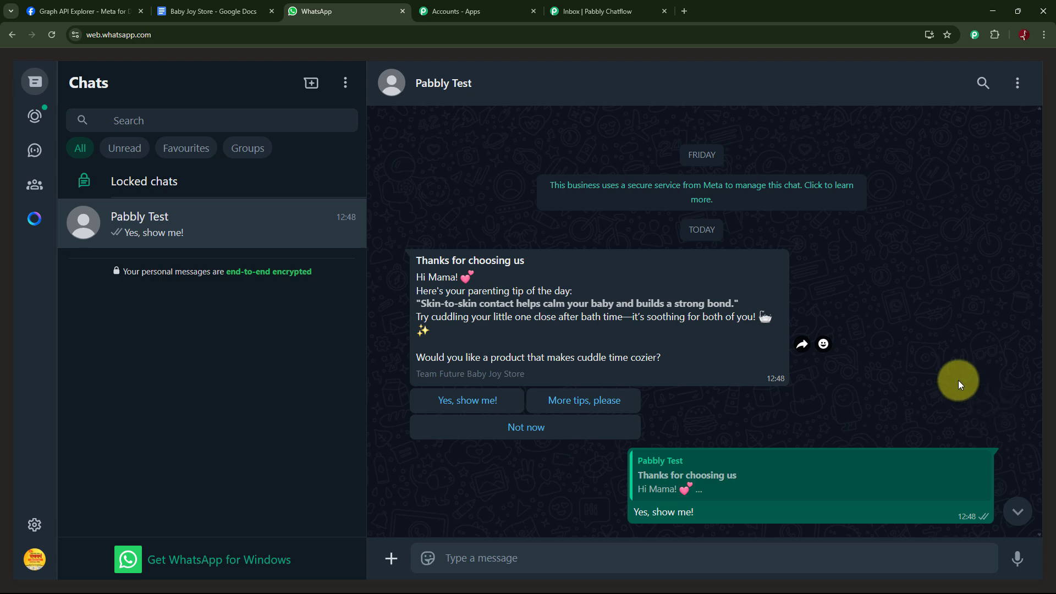
pyautogui.click(579, 489)
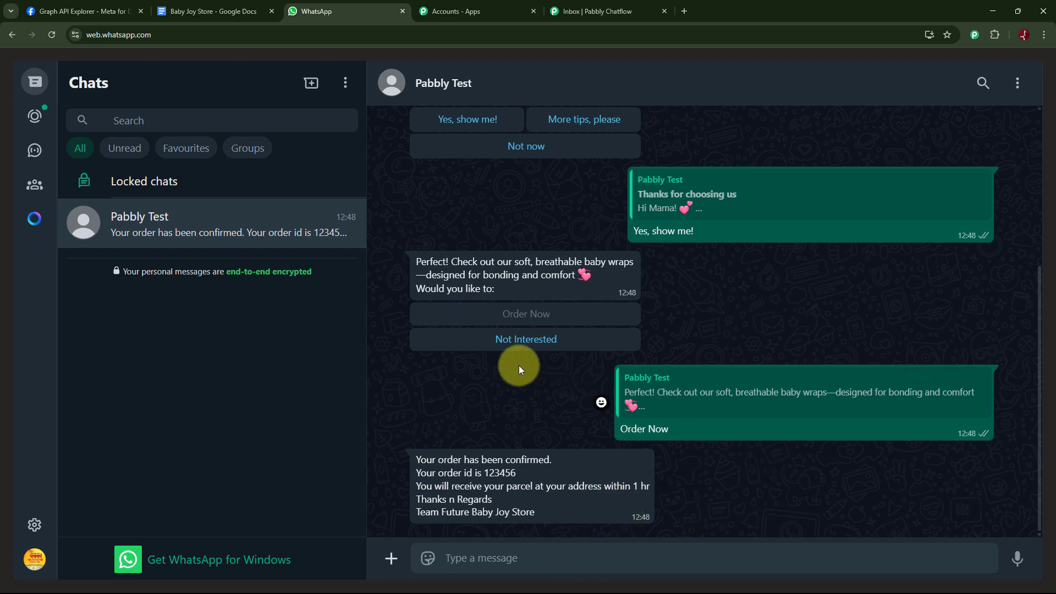
pyautogui.click(517, 339)
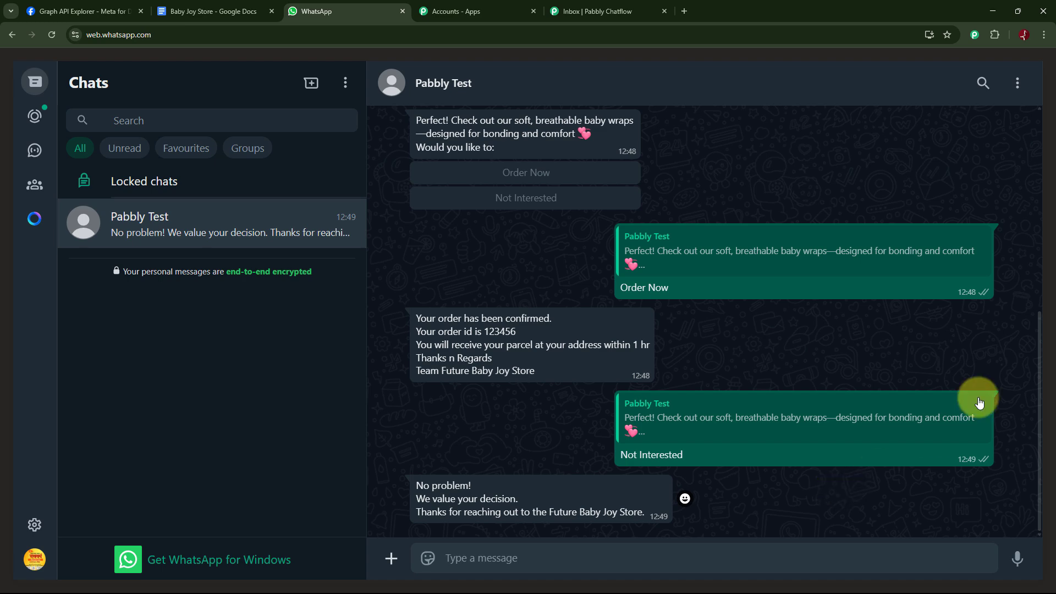
pyautogui.scroll(5, 825, 352)
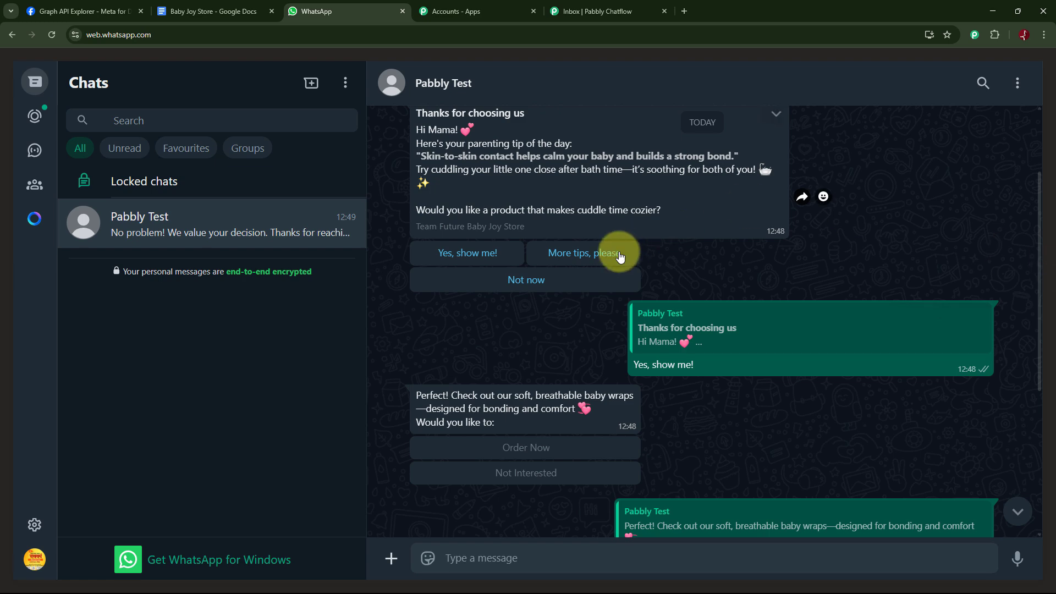
pyautogui.click(566, 255)
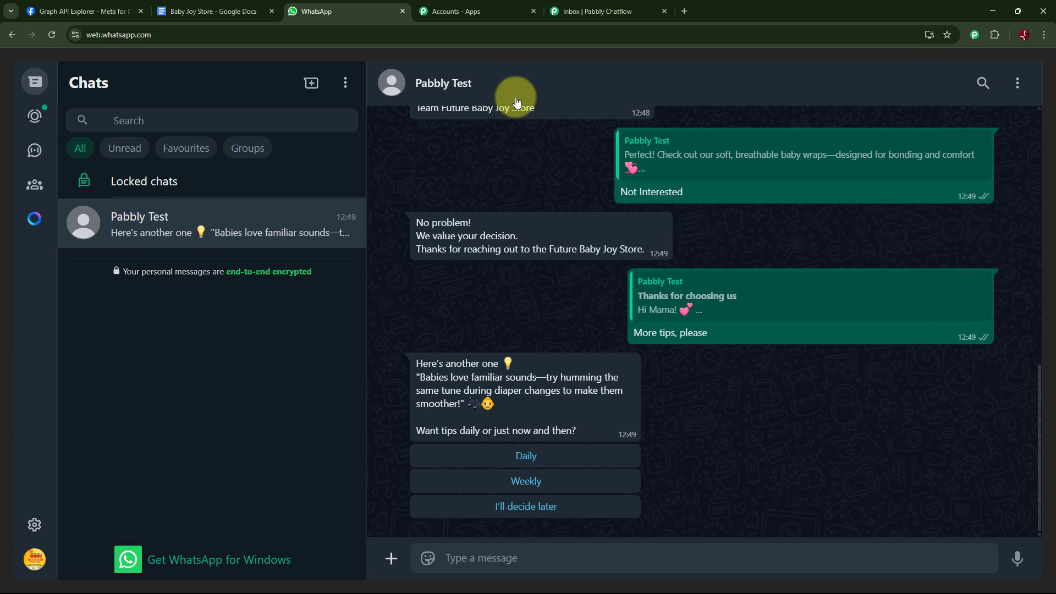
# Switch back to Pabbly Chatflow and examine the ABCL conversation's template message, button replies, automated responses and delivery status.
pyautogui.click(605, 11)
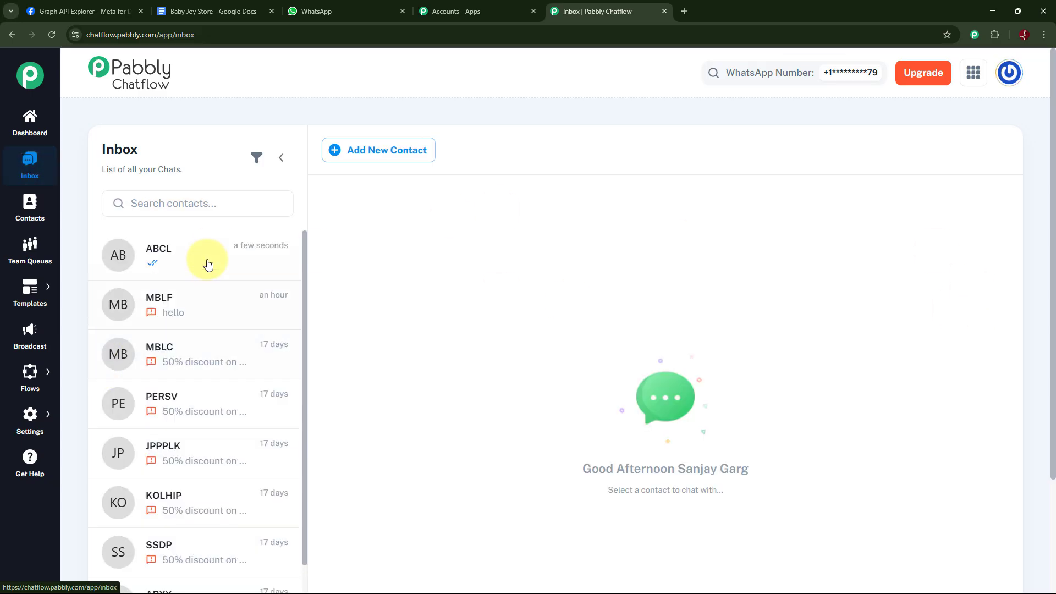
pyautogui.click(166, 265)
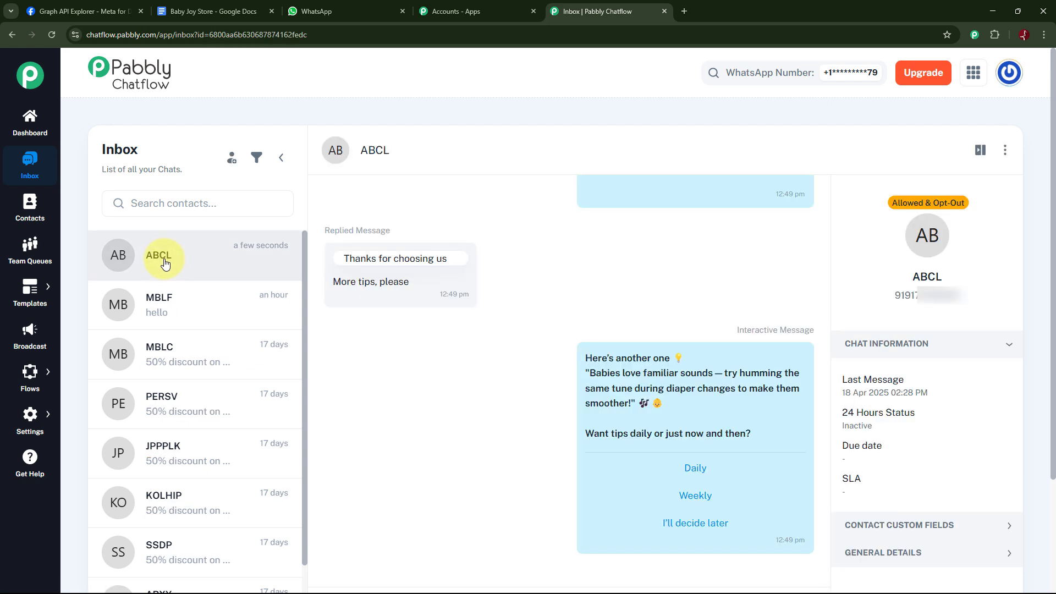
pyautogui.moveTo(669, 371)
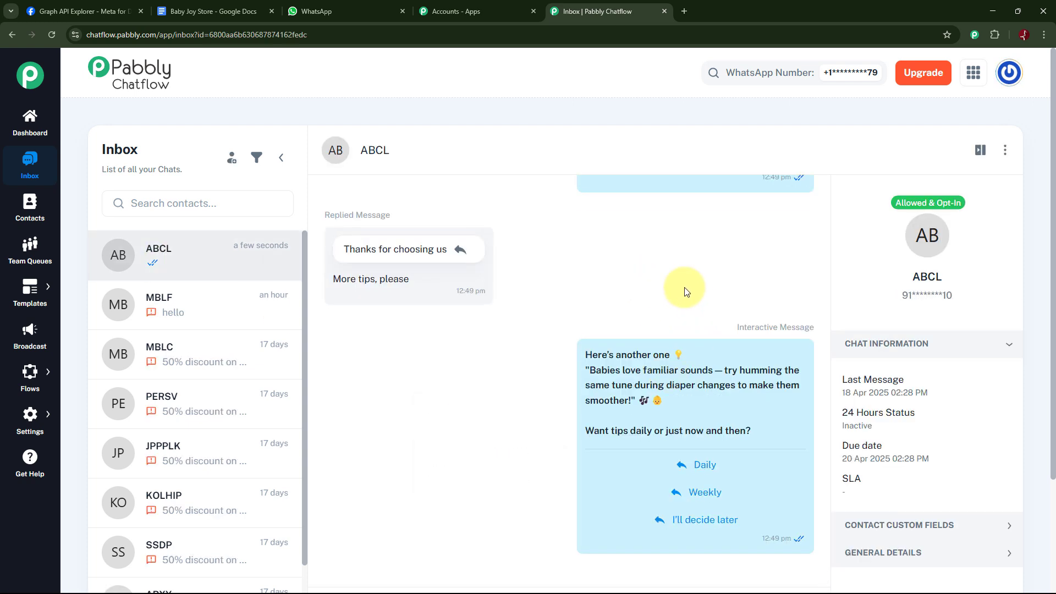
pyautogui.scroll(-3, 690, 333)
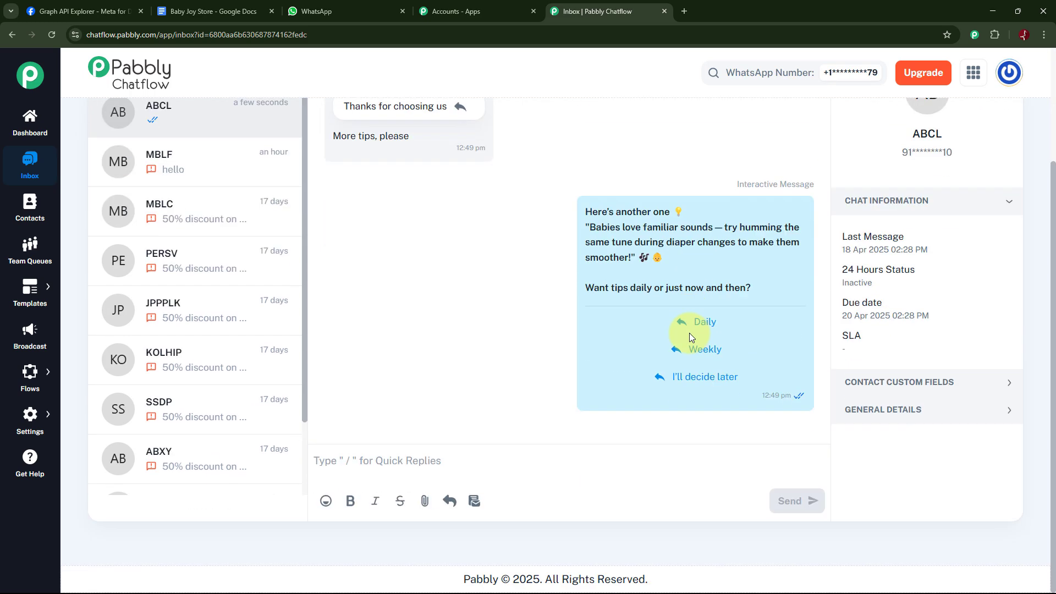
pyautogui.scroll(10, 690, 333)
pyautogui.scroll(6, 716, 330)
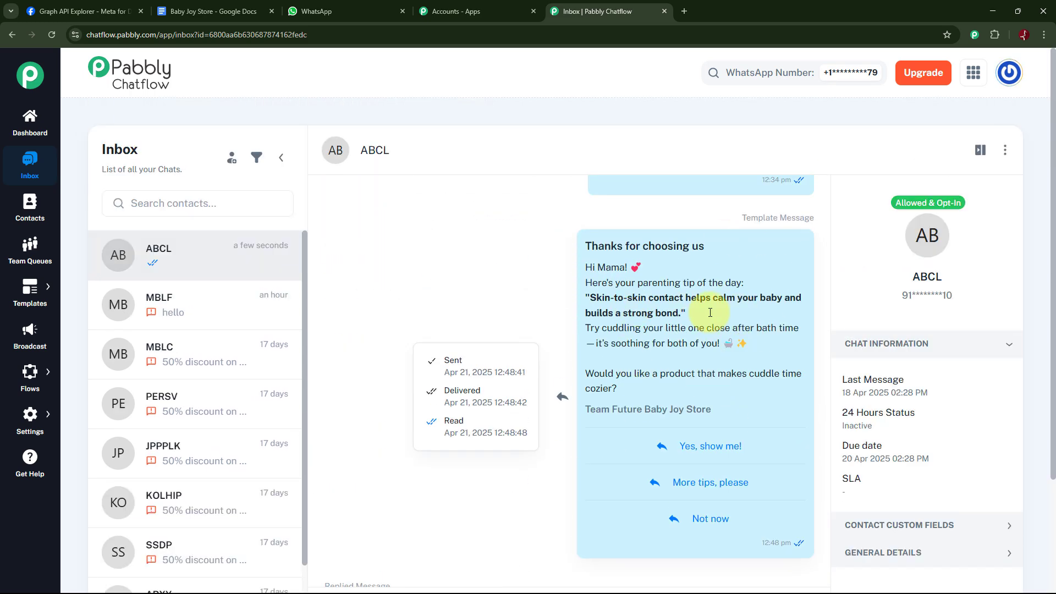
pyautogui.scroll(-3, 632, 389)
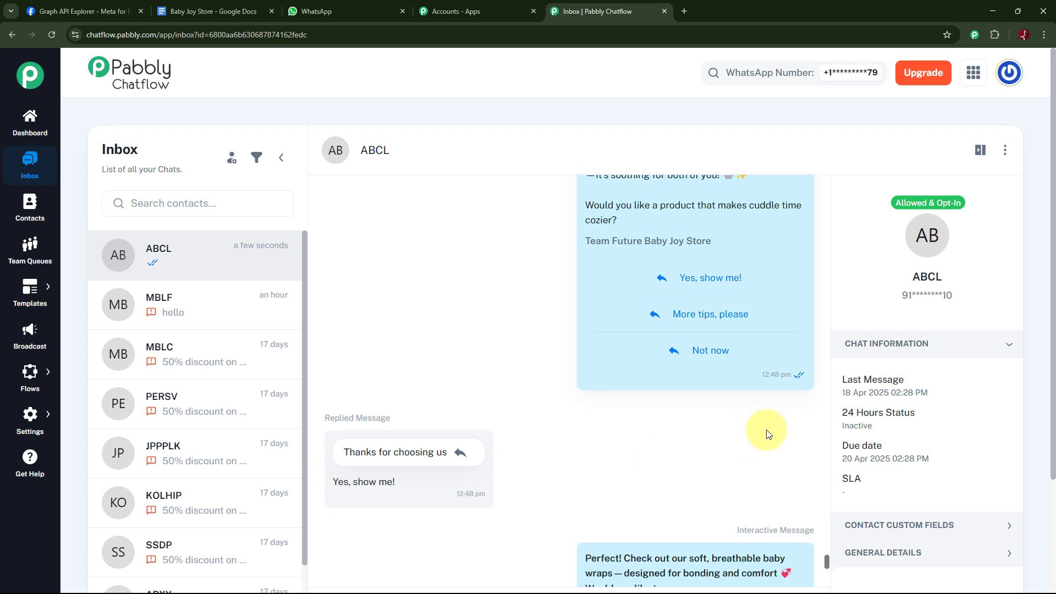
pyautogui.scroll(-3, 767, 431)
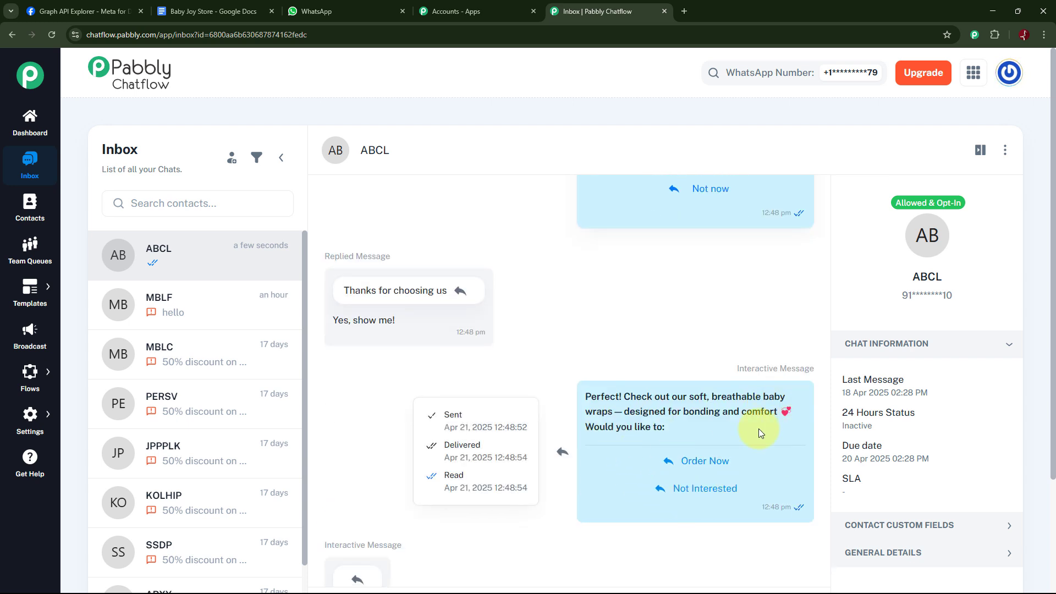
pyautogui.scroll(-1, 759, 430)
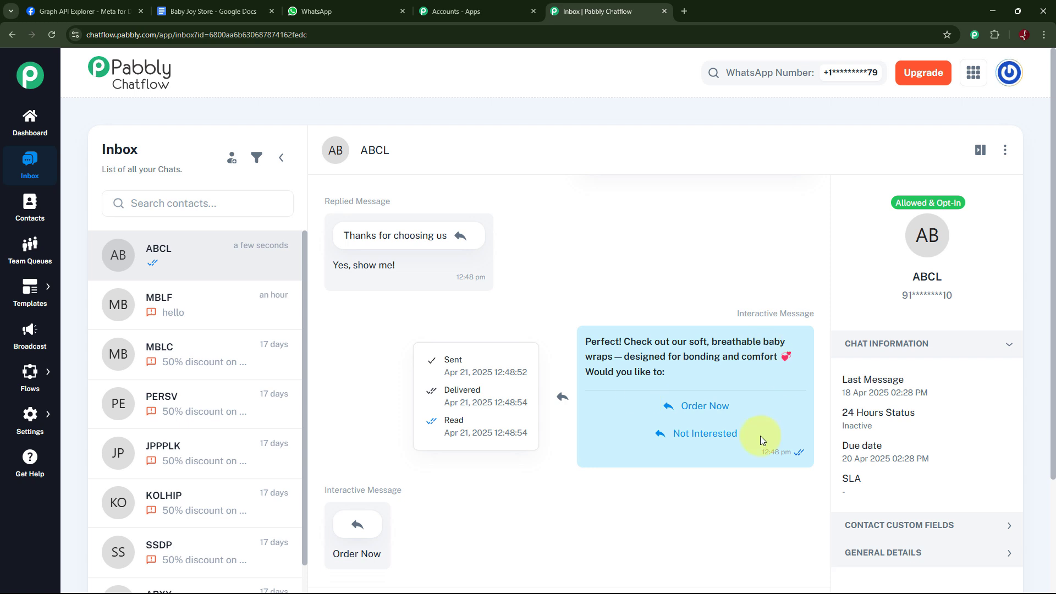